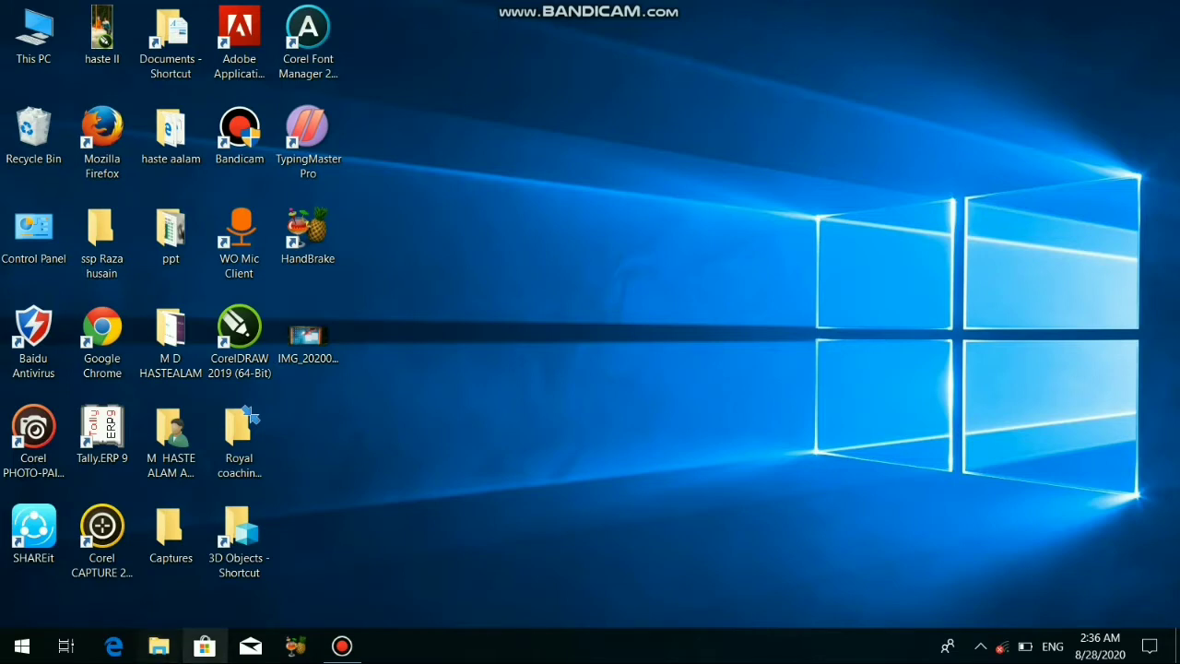
- Launch Excel 2016 from a Start-menu search for 'e' and create a blank workbook
left_click(22, 646)
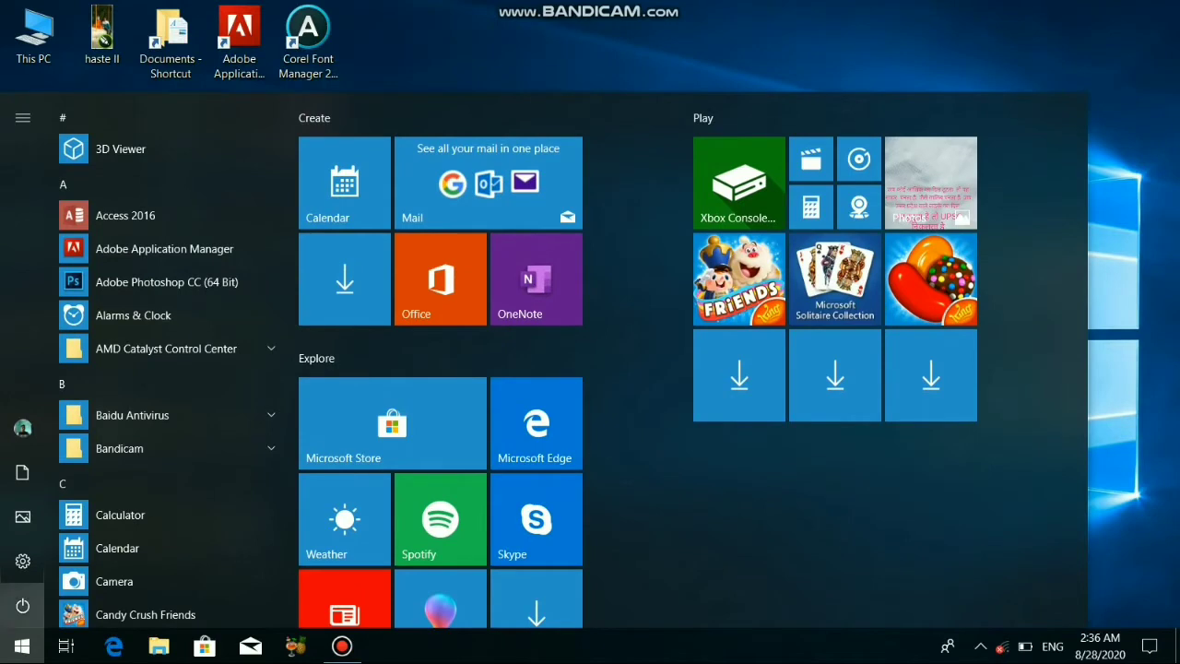
left_click(22, 605)
left_click(37, 562)
type("e")
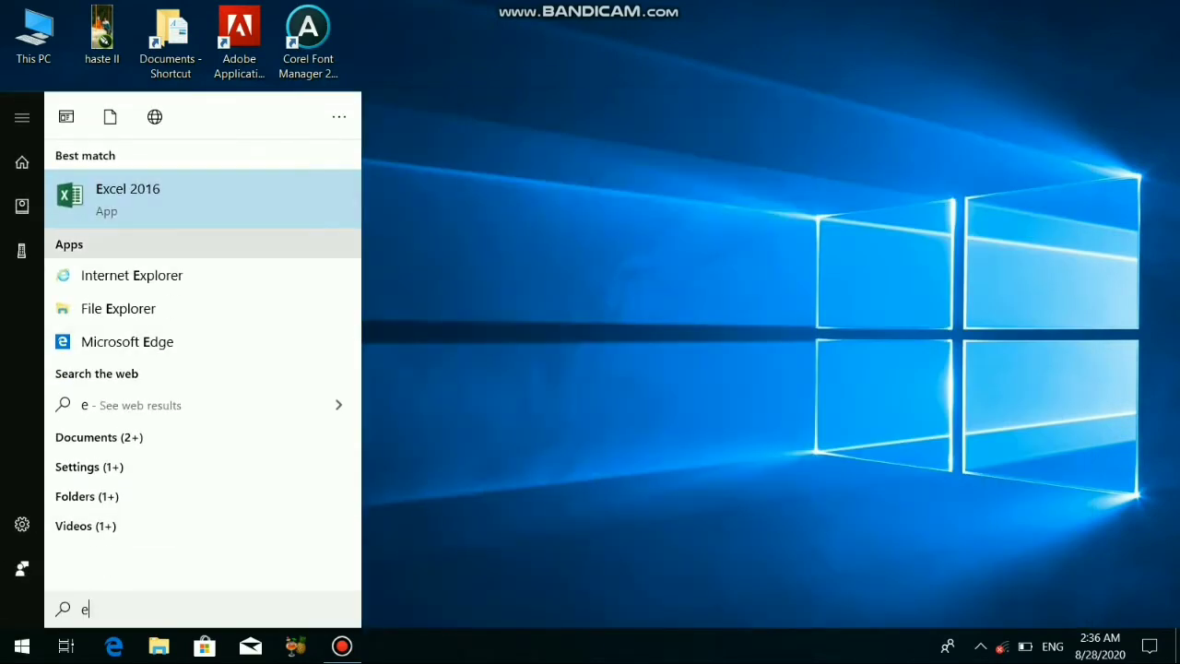
key("Return")
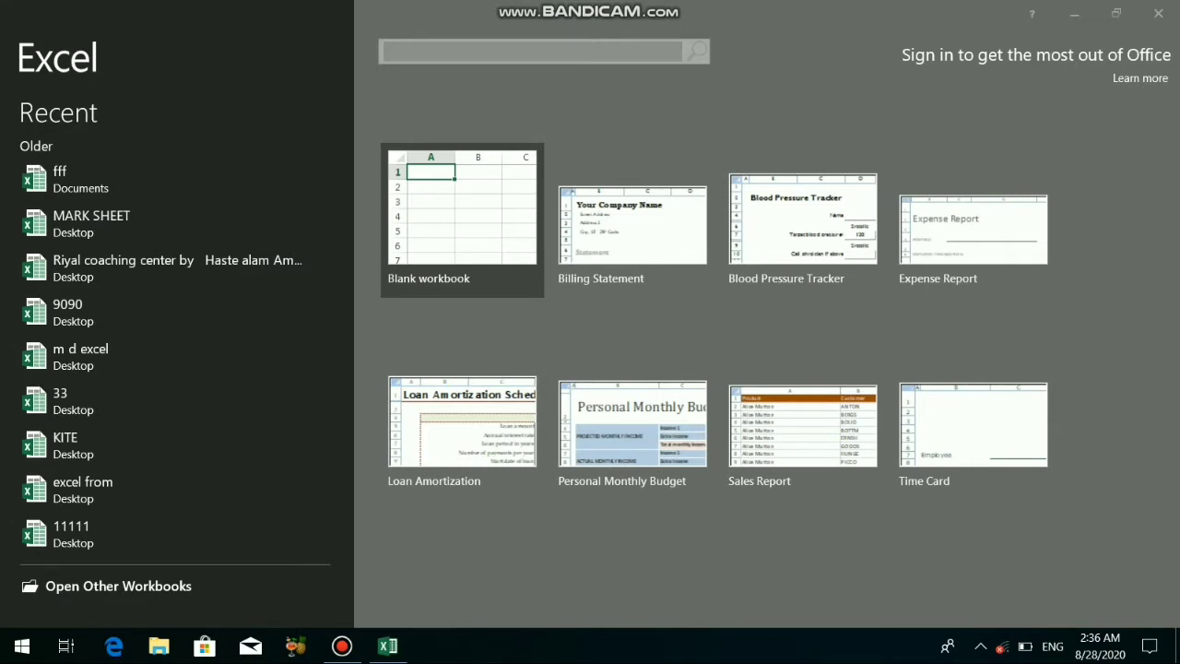
key("Return")
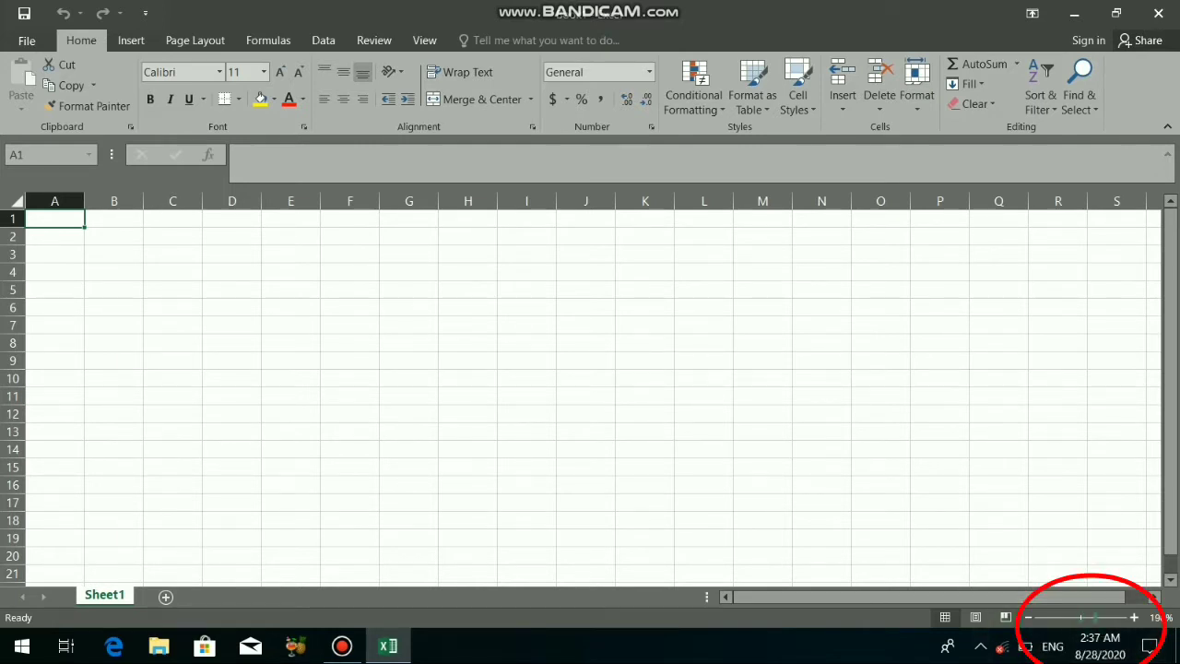
- Enter headings name text, upper, lower, proper, left in A1:E1 and autofit column A
left_click_drag(1080, 617, 1095, 617)
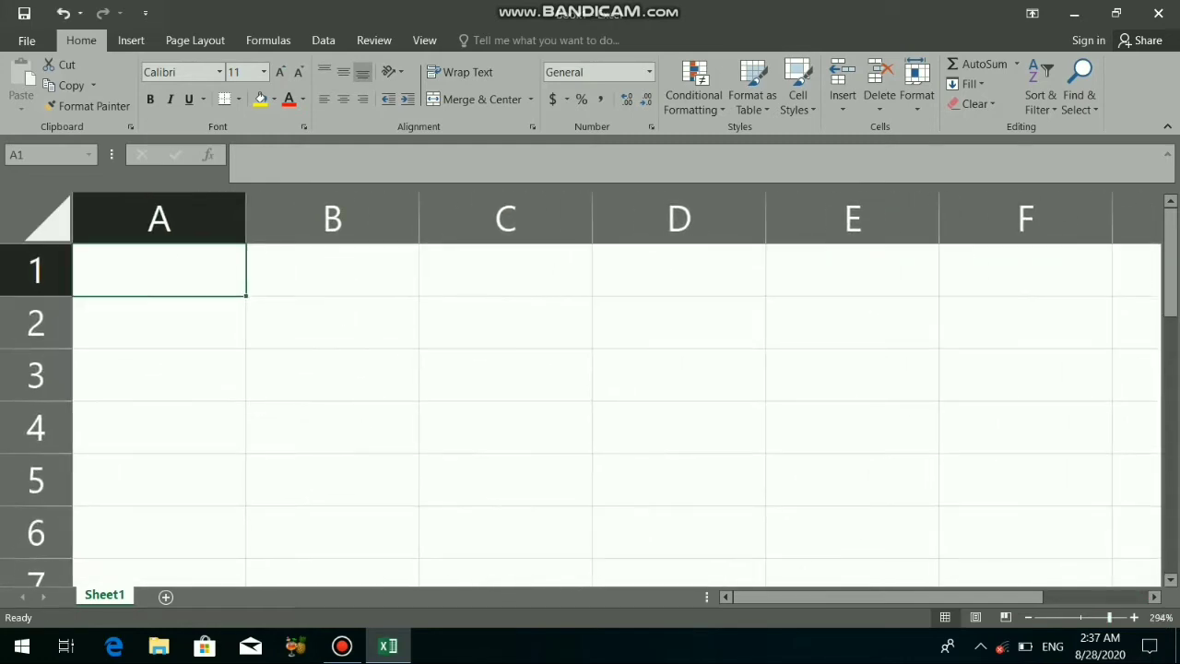
left_click(158, 322)
left_click(159, 269)
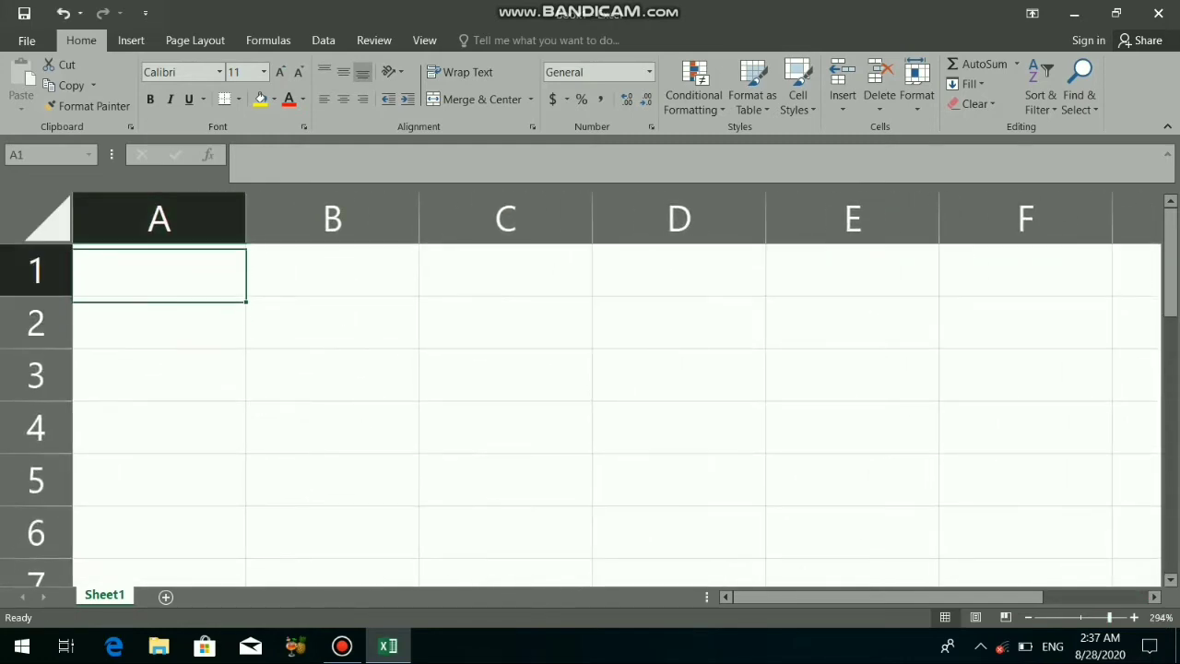
type("na")
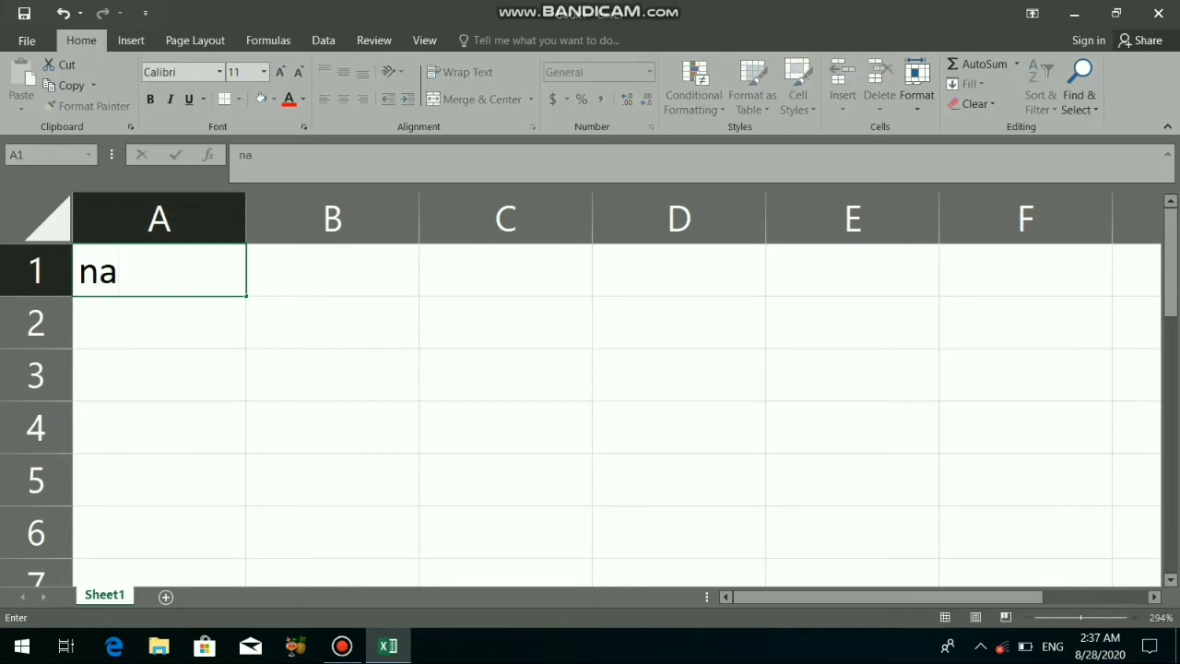
type("me te")
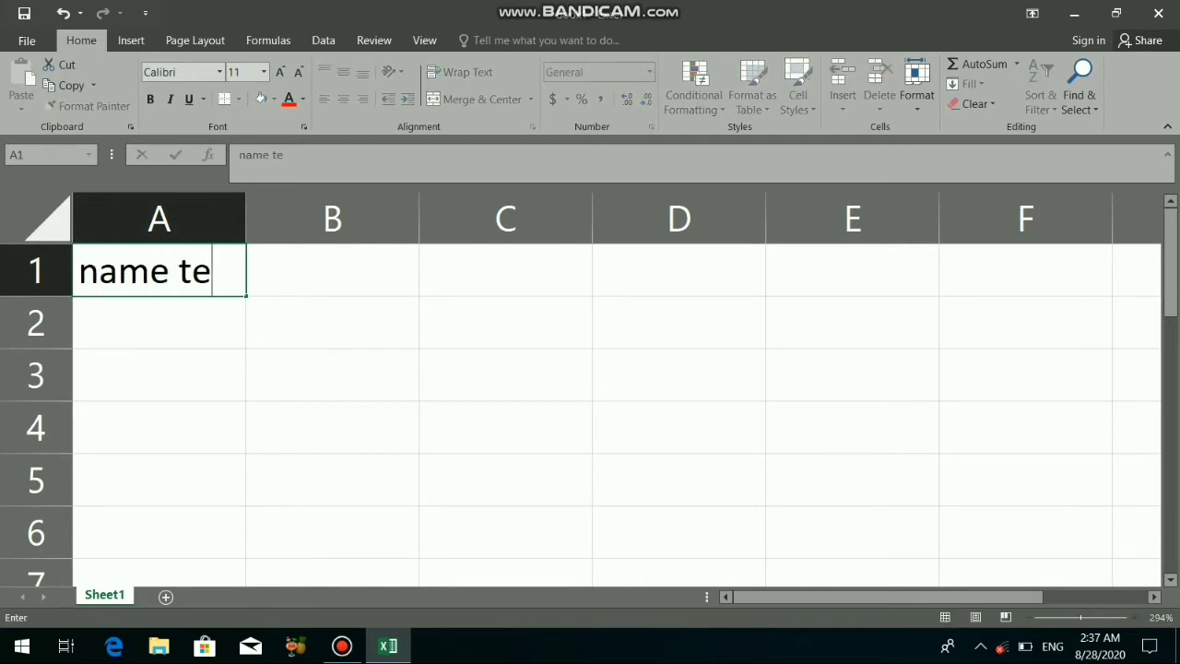
type("xt")
key("Tab")
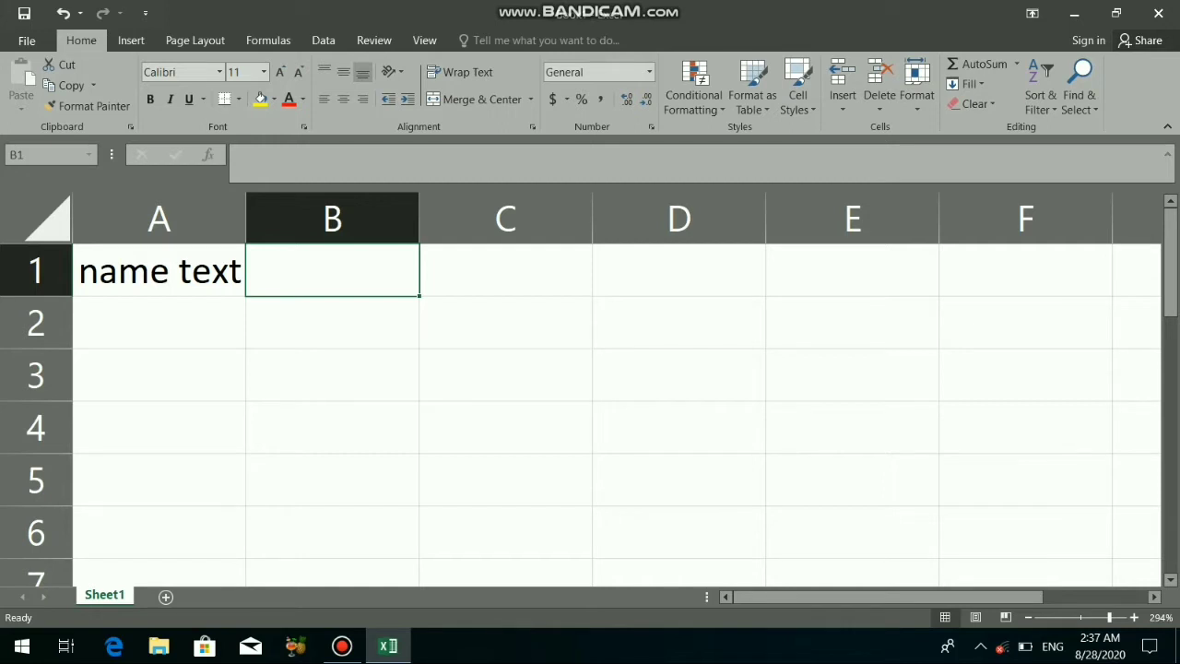
type("upp")
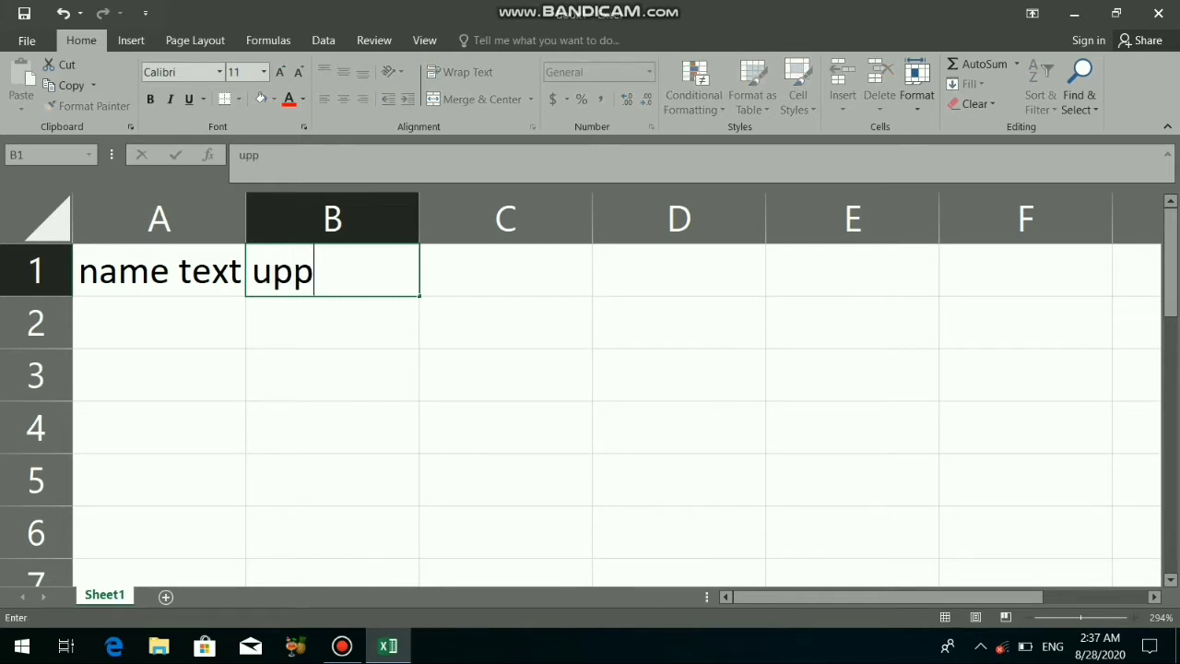
type("er\tlower\tproper\tleft")
left_click(159, 218)
double_click(245, 219)
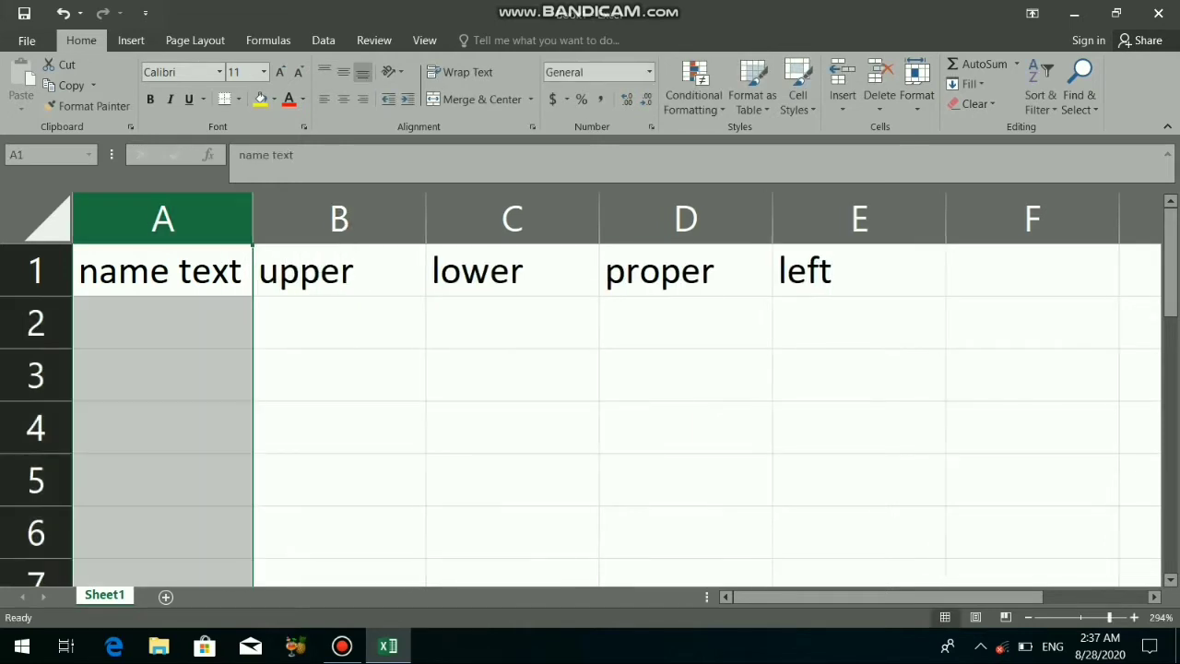
mouse_move(162, 323)
left_mouse_down()
mouse_move(163, 479)
mouse_move(162, 271)
left_mouse_up()
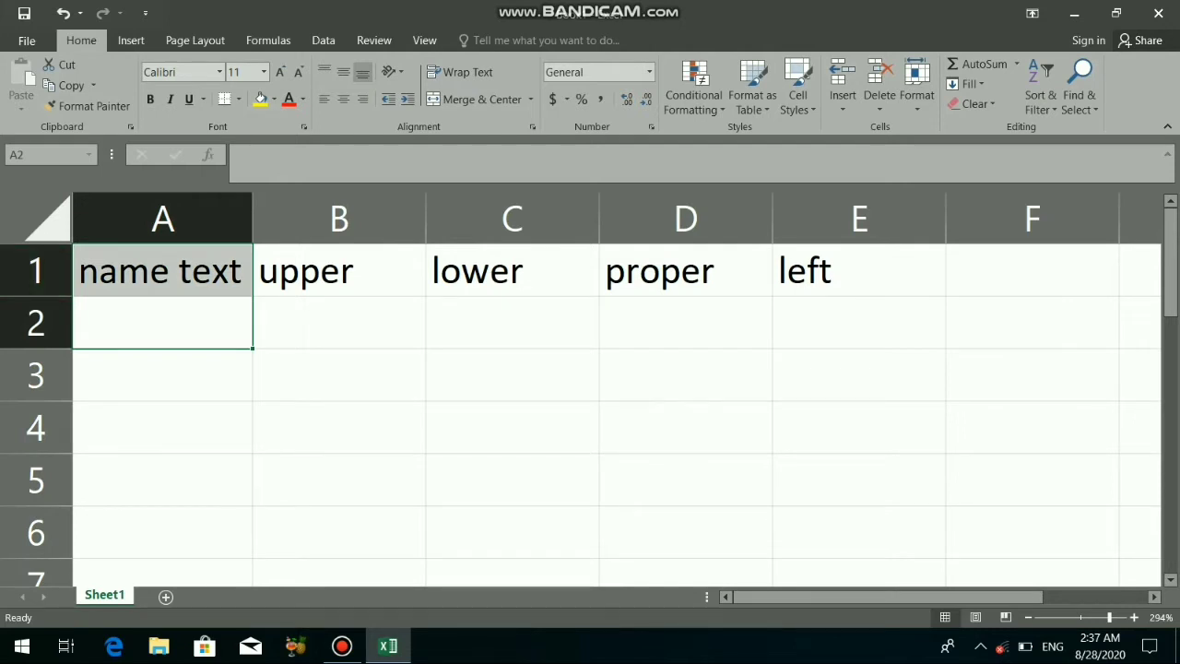
- Try copying 'name text' across row 1 with a red fill, then undo both changes
left_click(163, 270)
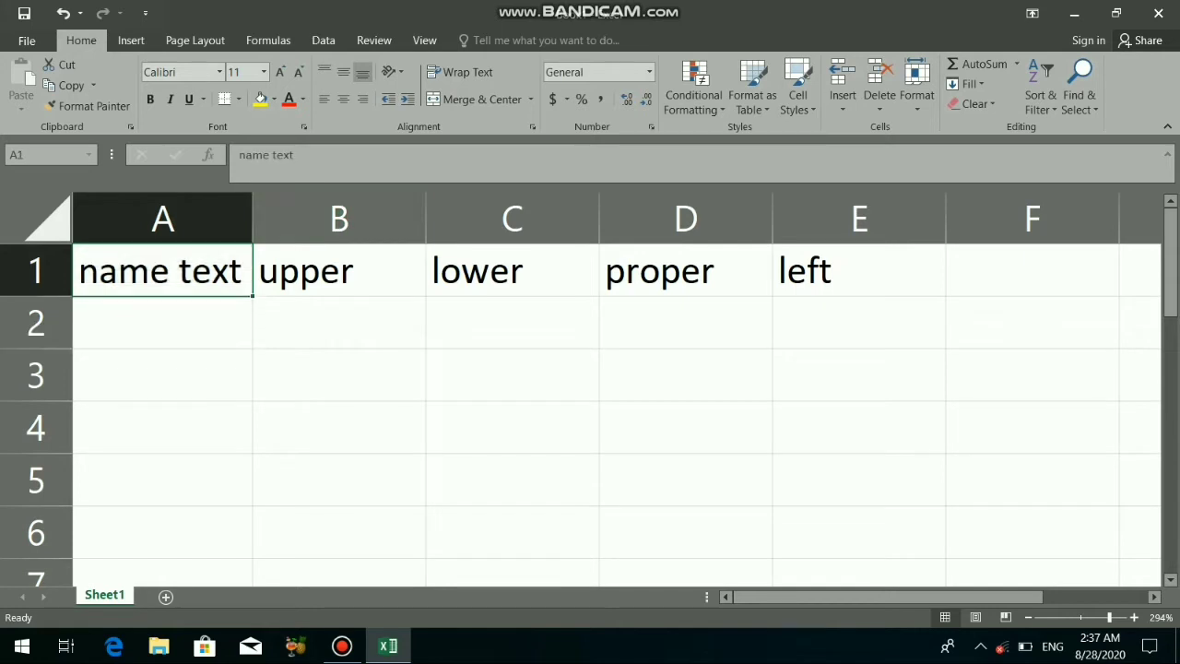
left_click_drag(253, 296, 600, 293)
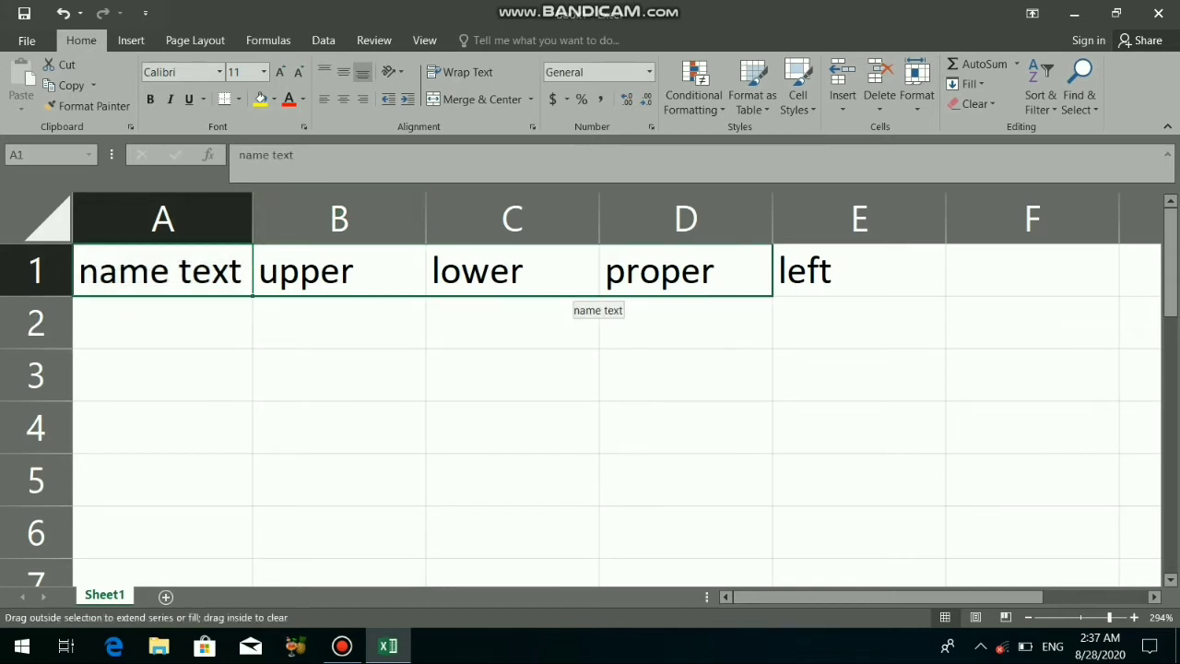
left_click_drag(600, 294, 913, 293)
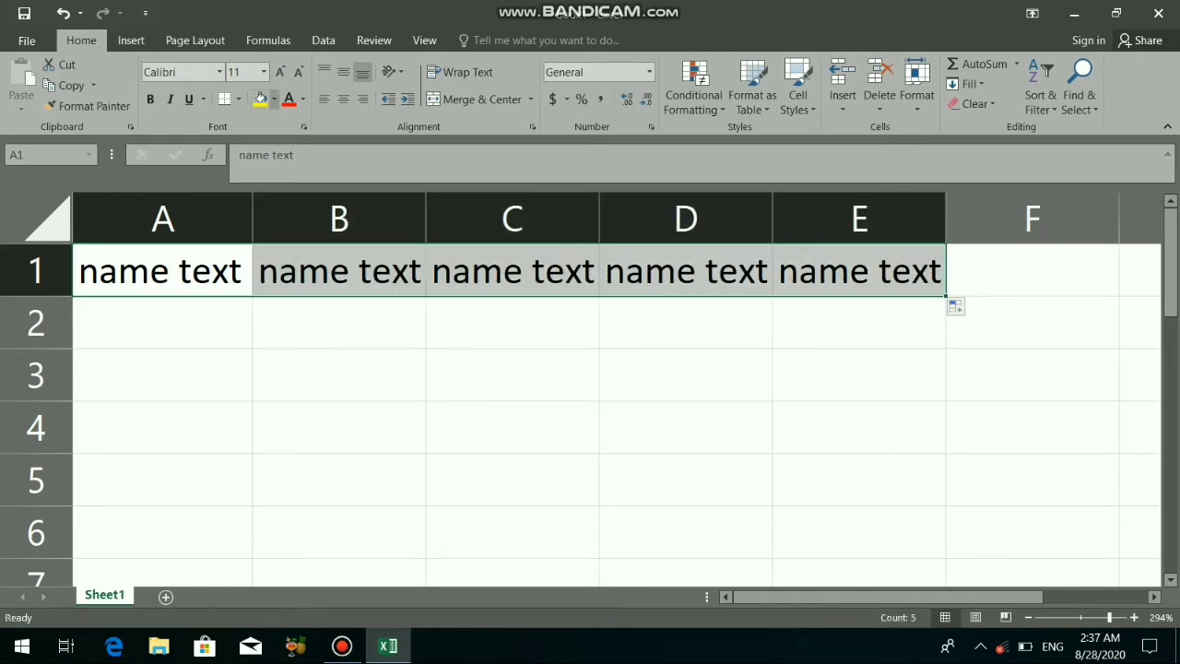
left_click(274, 98)
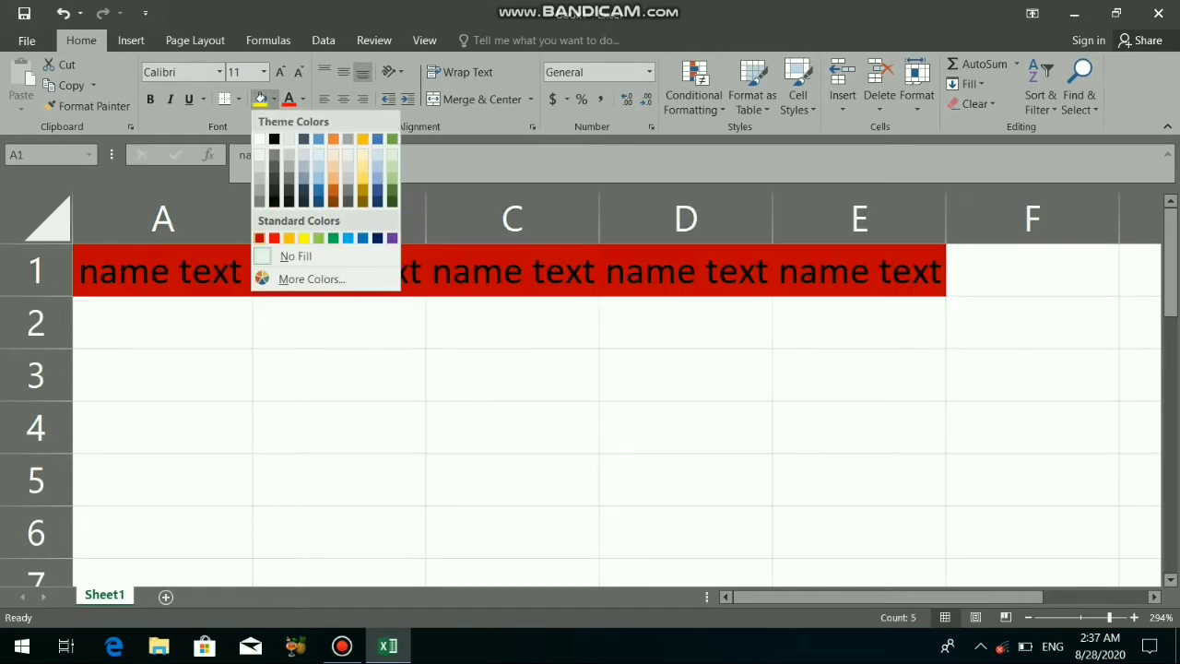
left_click(274, 238)
left_click(163, 375)
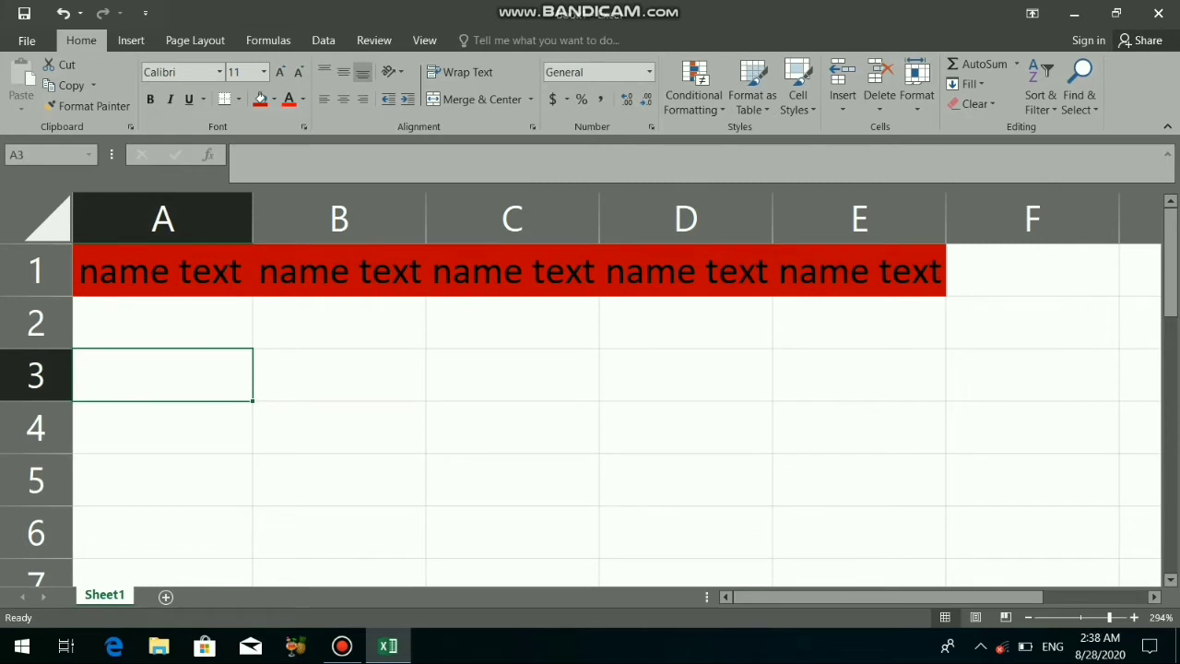
key("ctrl+z")
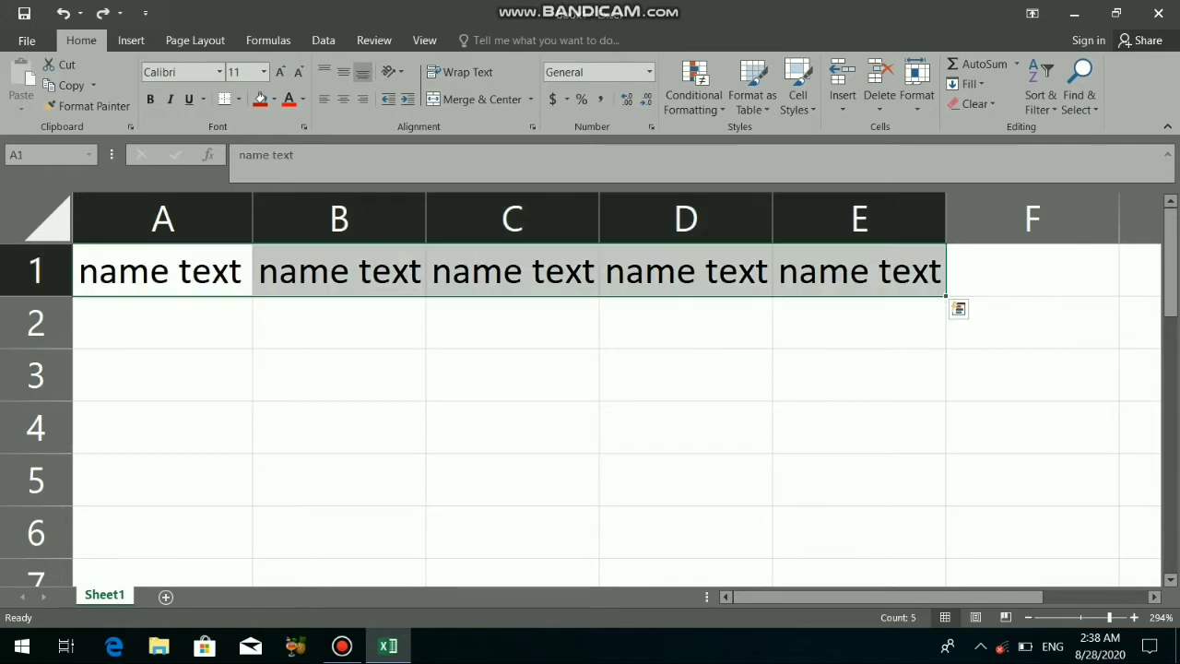
key("ctrl+z")
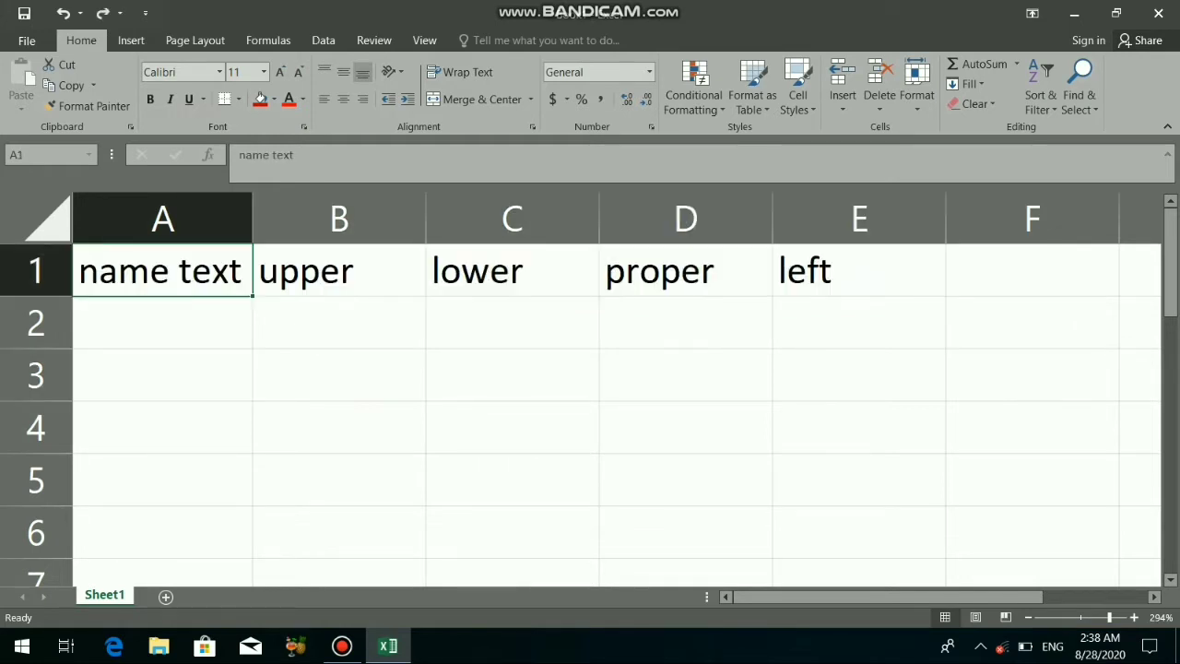
- Fill the header cells A1:E1 dark orange
left_click_drag(162, 270, 860, 270)
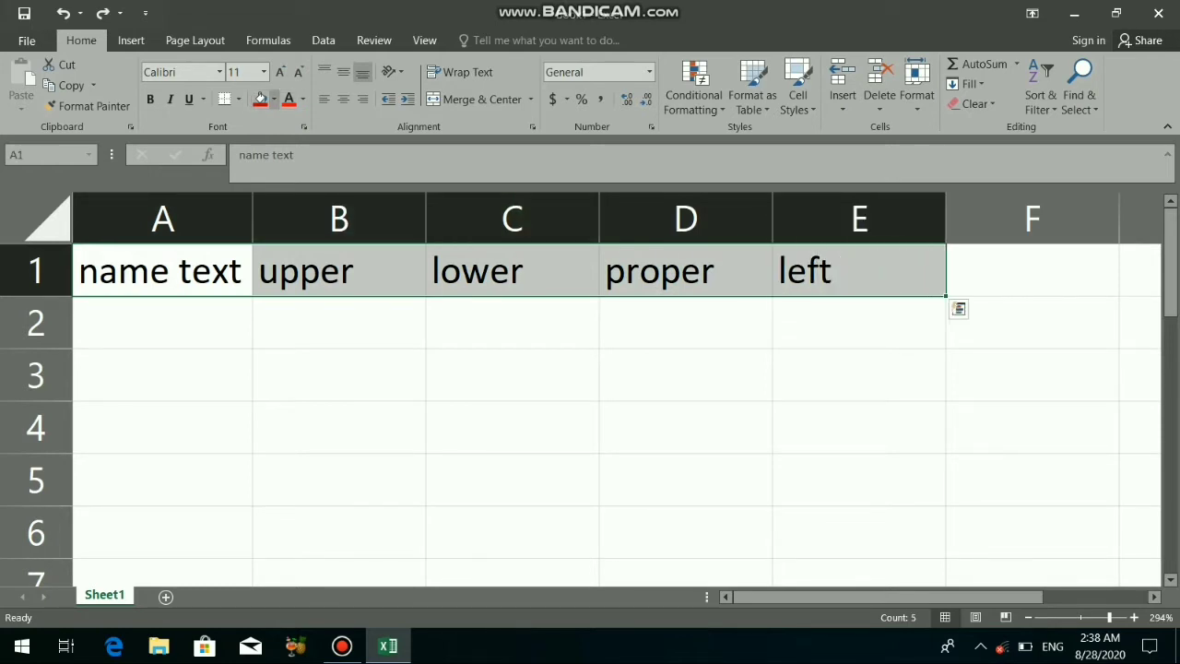
left_click(274, 98)
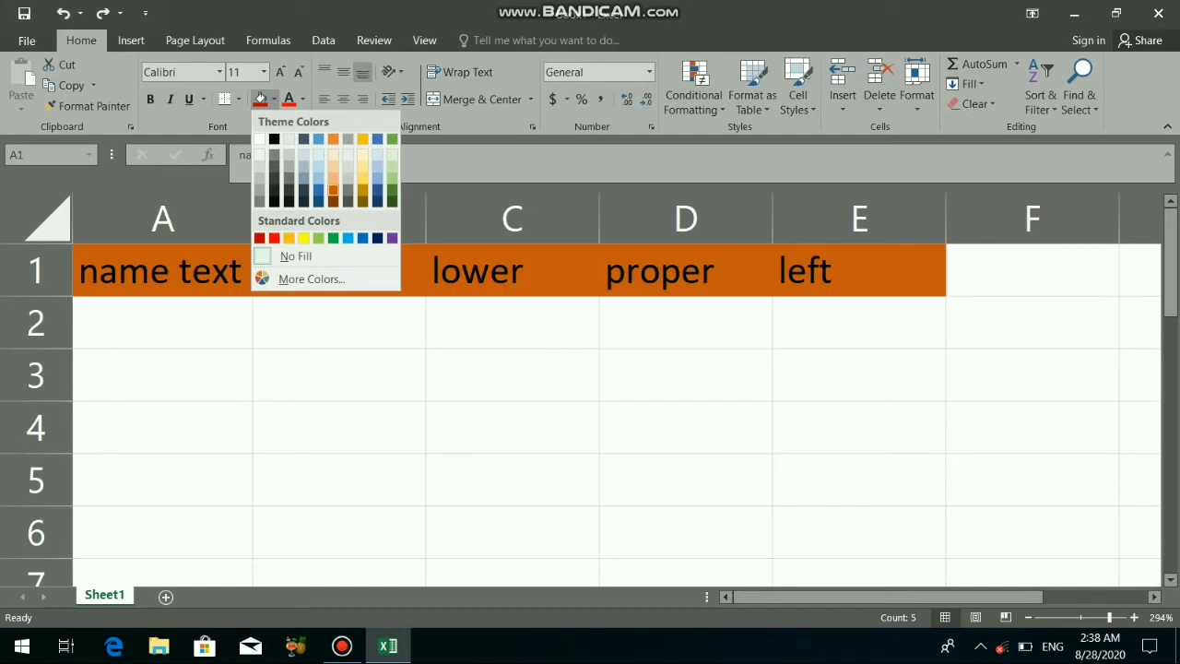
left_click(332, 191)
left_click(339, 375)
left_click(162, 322)
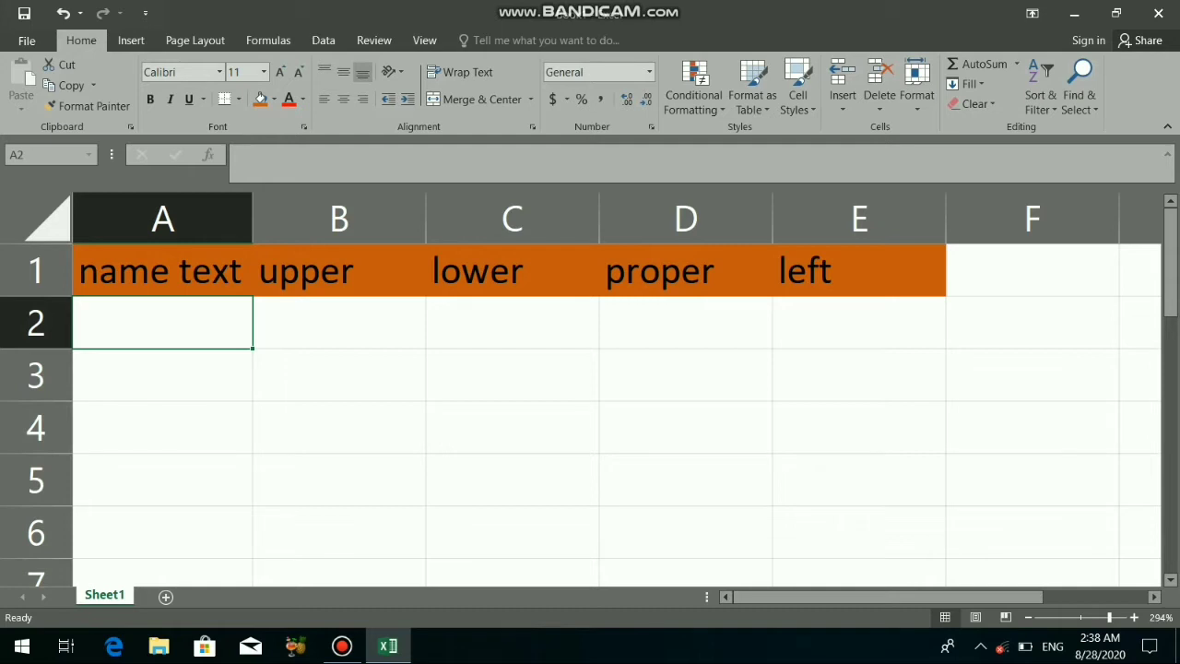
- Enter the names rehan, seeta, aman and mohan in cells A2 through A5
type("re")
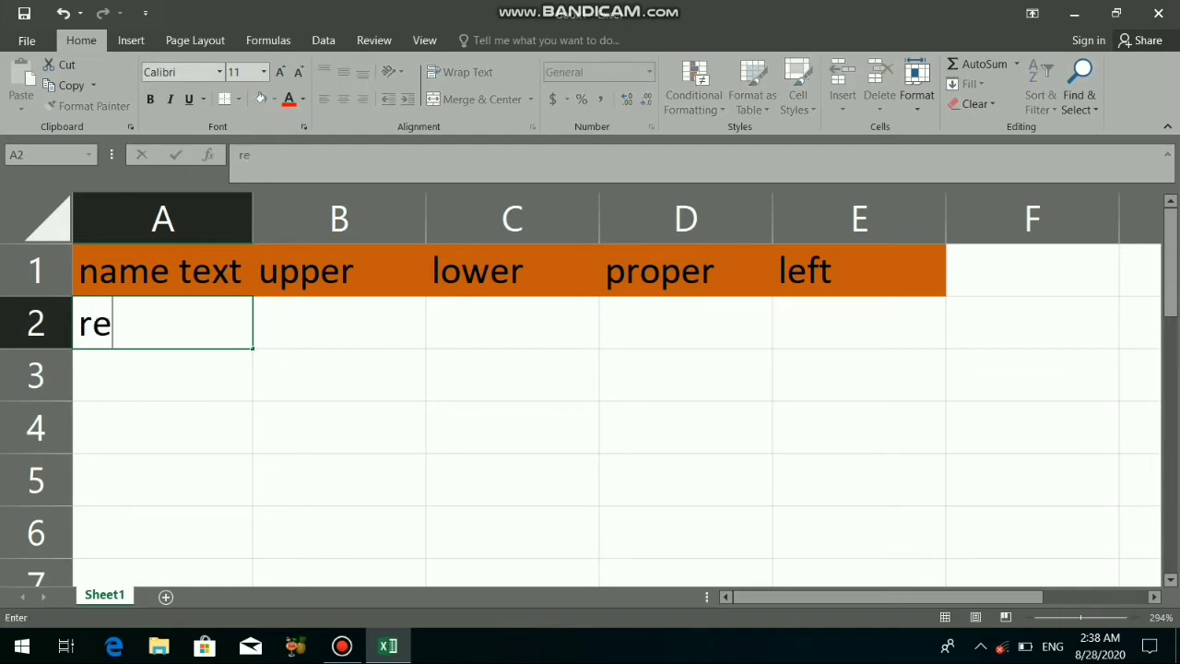
type("han see")
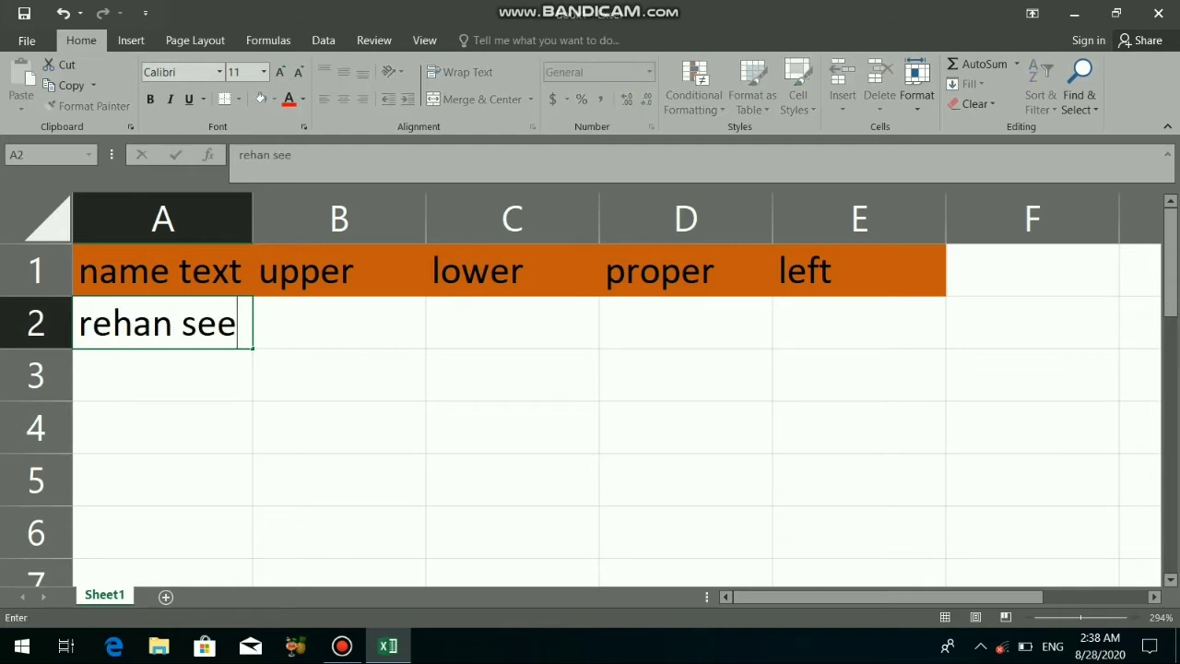
type("ta")
key("BackSpace")
key("BackSpace")
key("BackSpace")
key("BackSpace")
key("BackSpace")
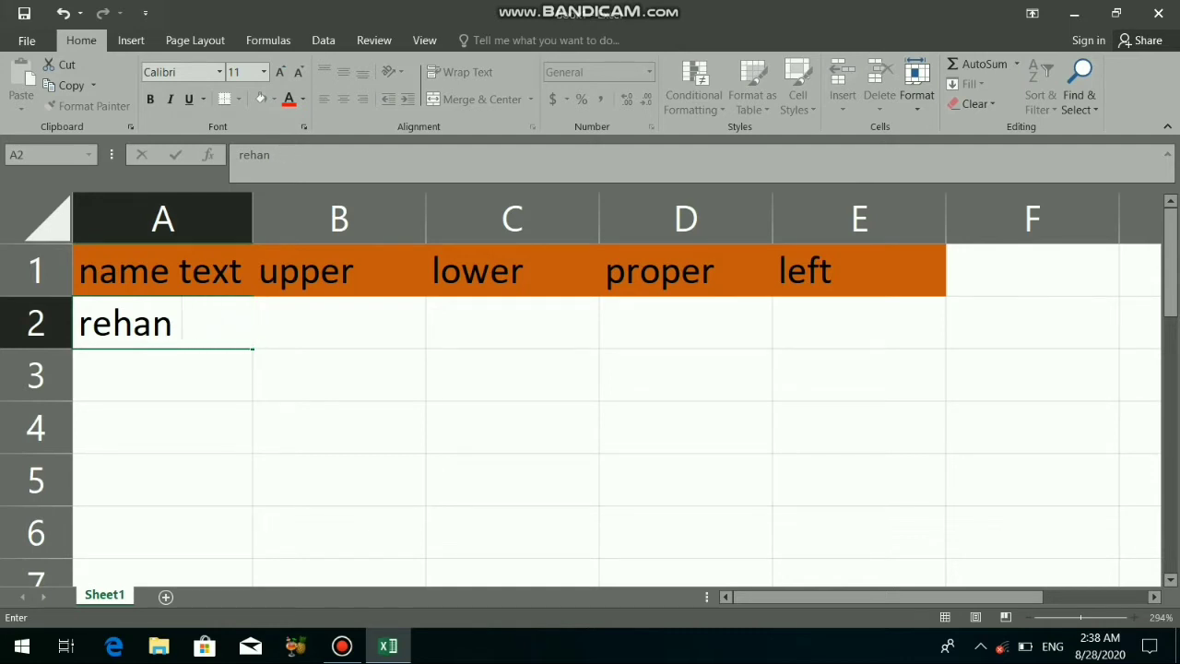
key("ctrl+Return")
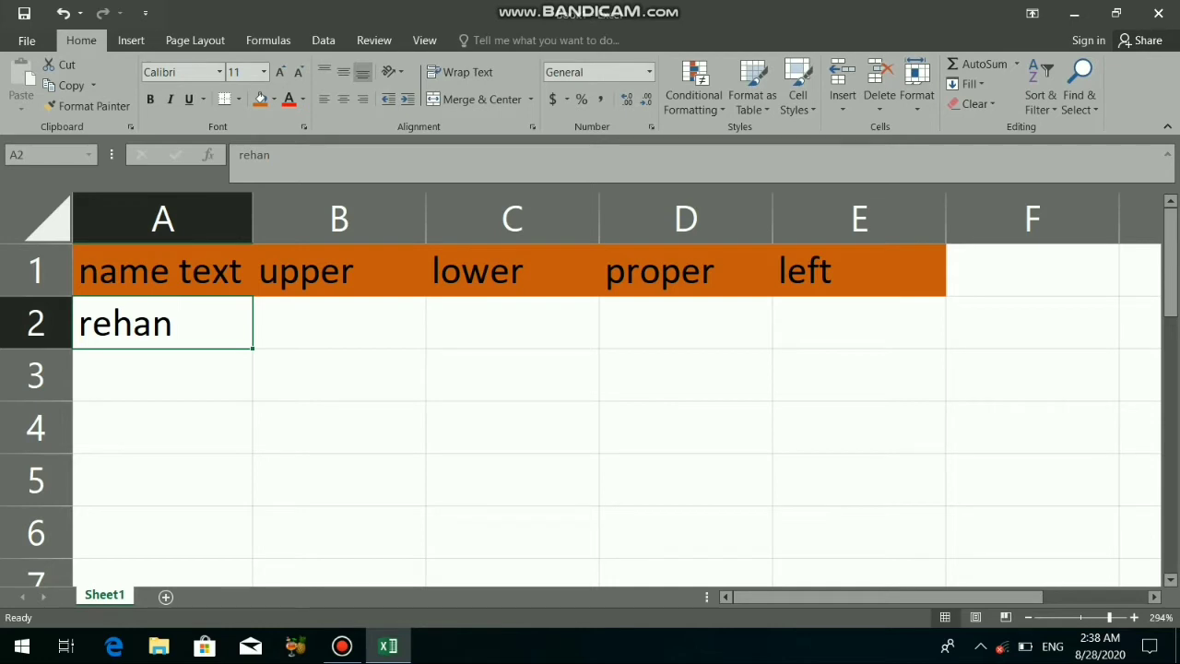
key("Down")
type("see")
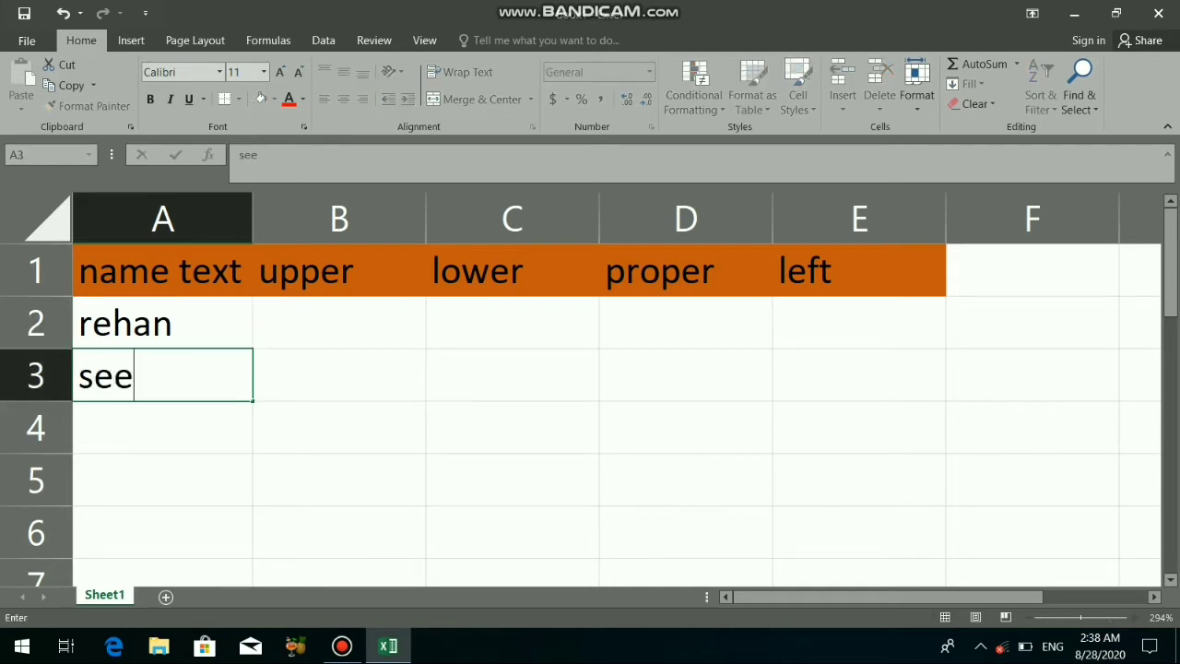
type("ta")
key("Return")
type("a")
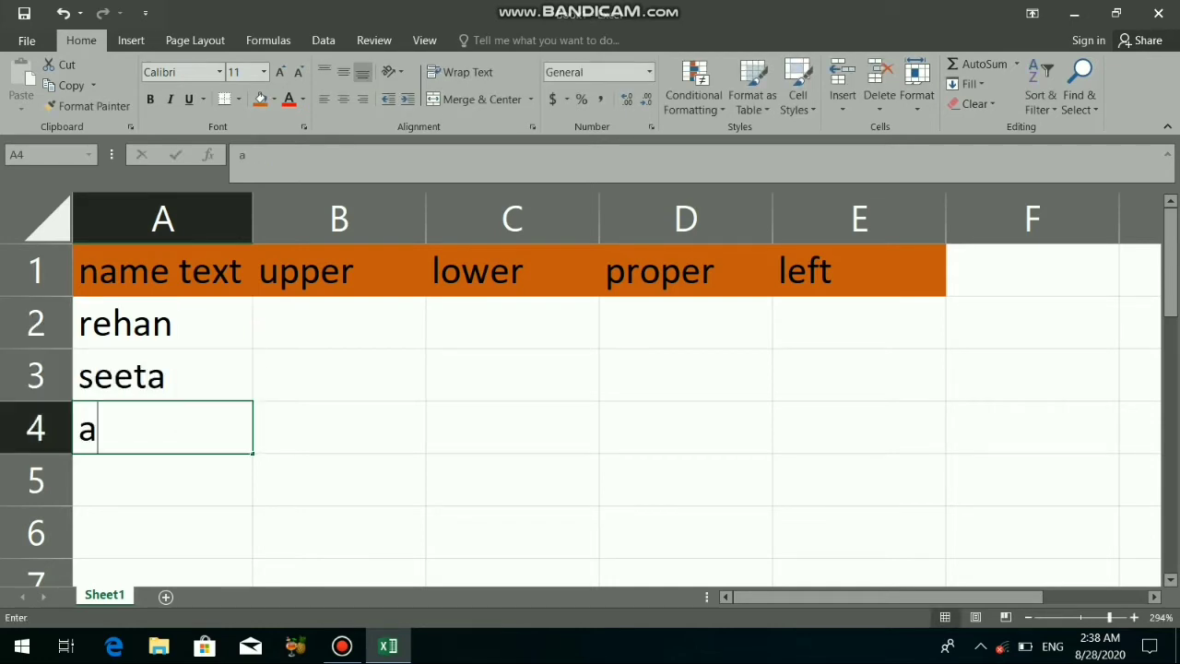
type("n")
key("BackSpace")
type("man")
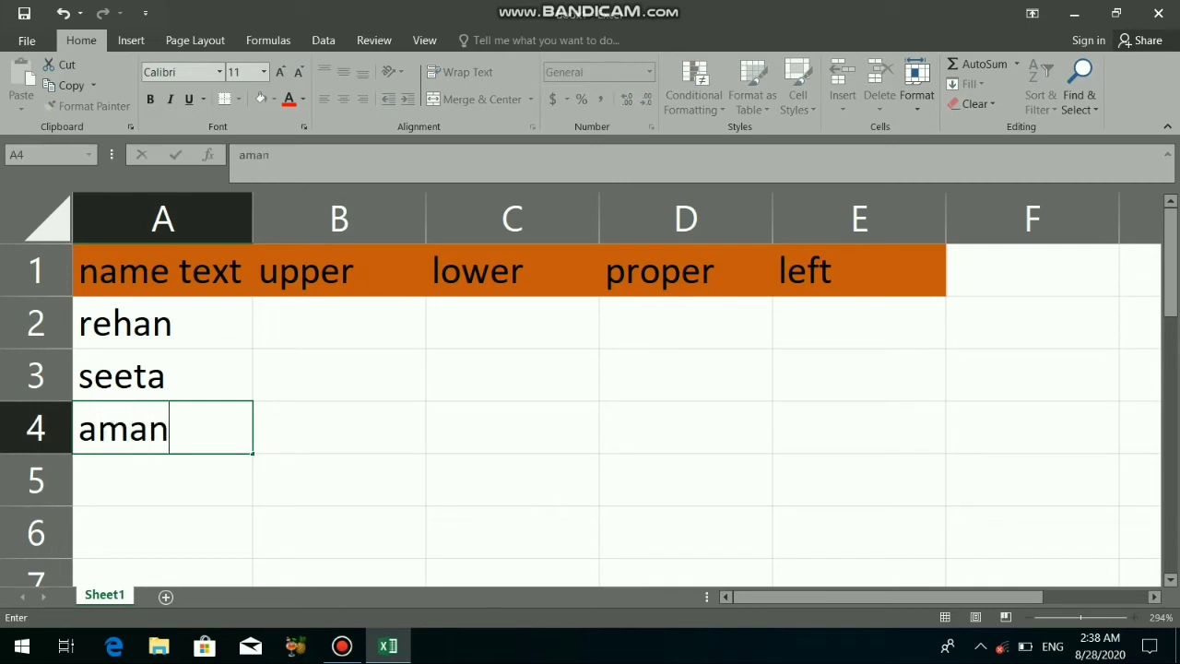
key("Return")
type("mo")
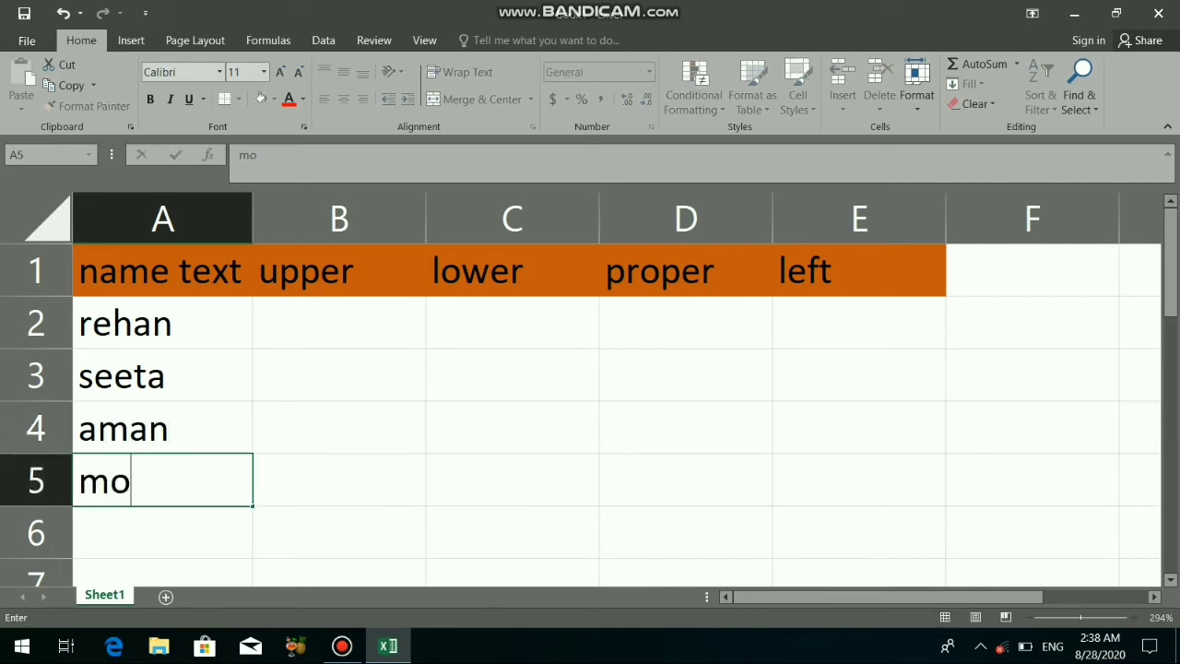
type("han")
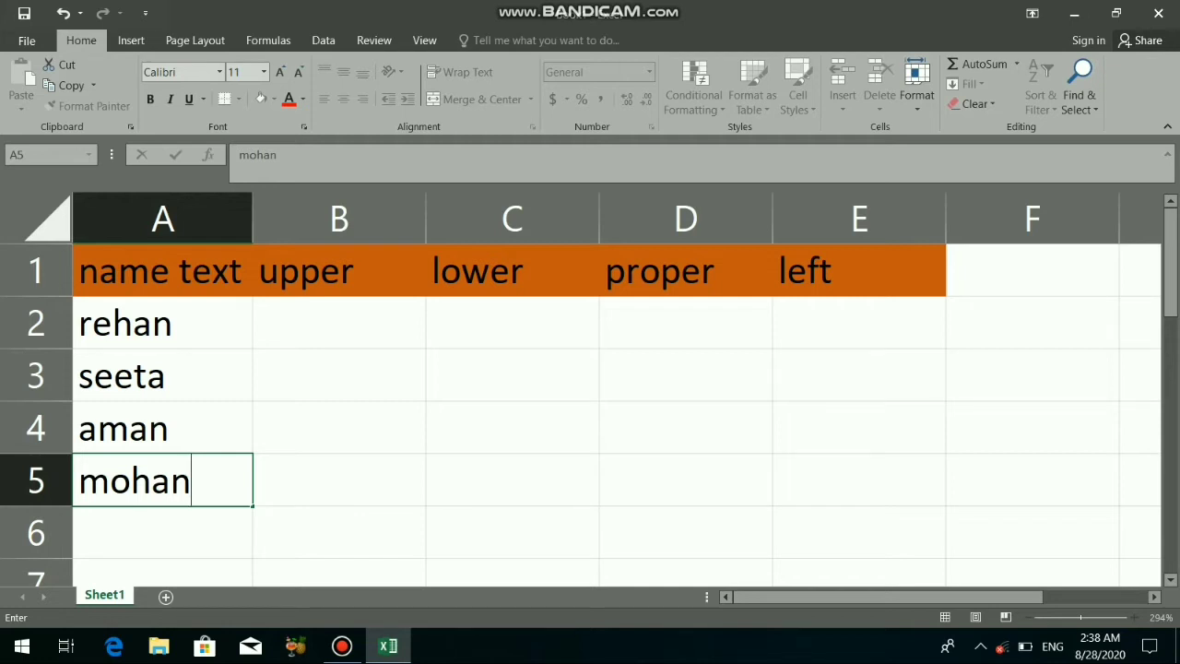
left_click(339, 322)
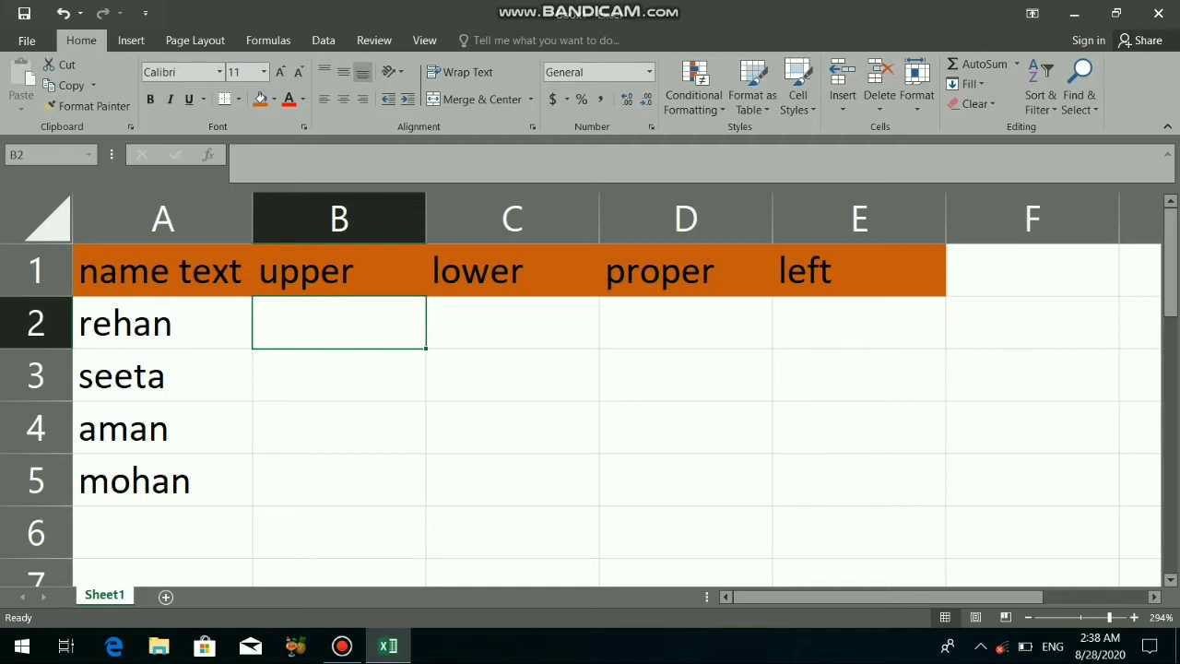
- Enter =UPPER(A2) in B2 and fill it down to B5, showing REHAN, SEETA, AMAN, MOHAN
type("==")
key("BackSpace")
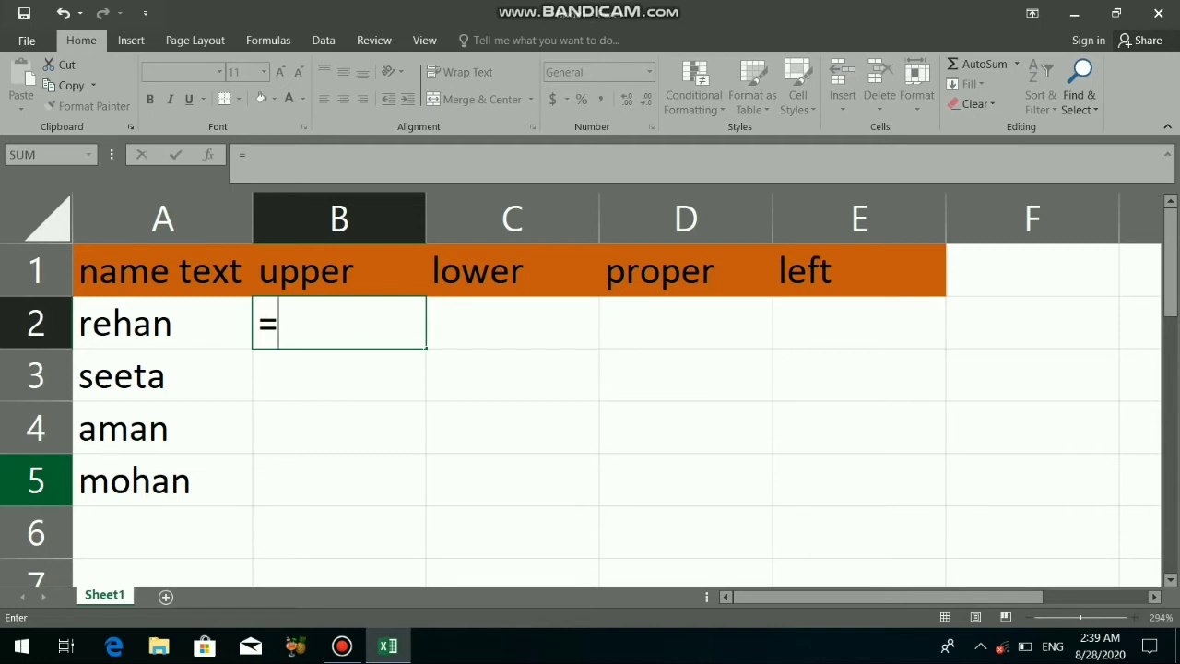
type("upp")
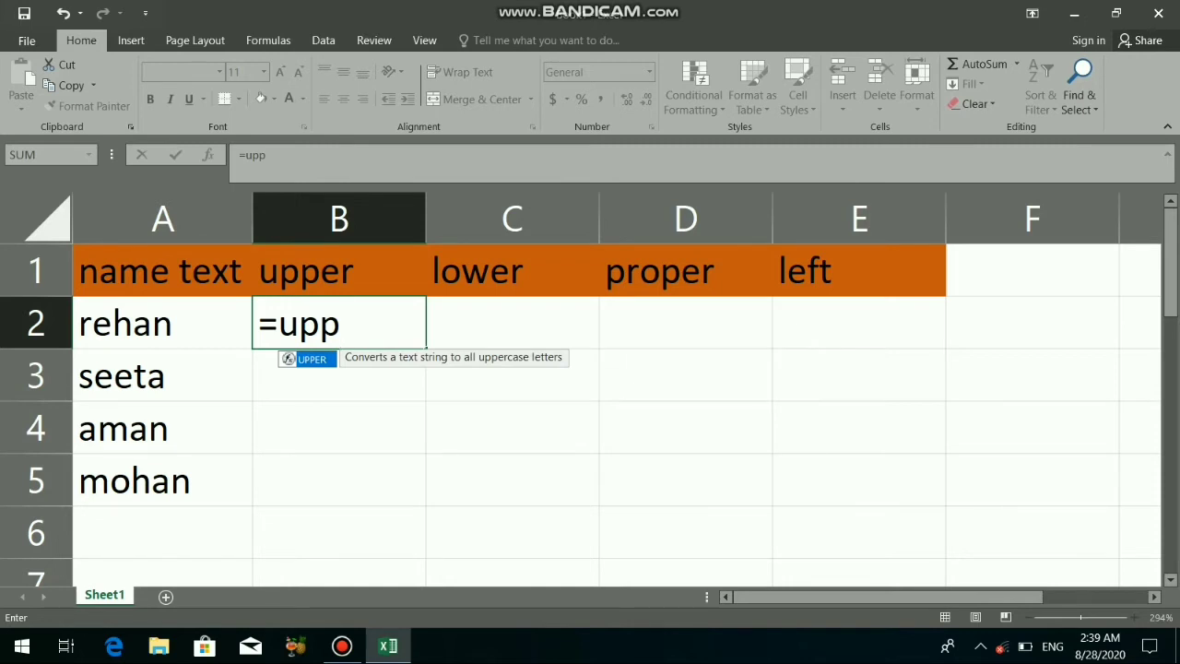
key("Tab")
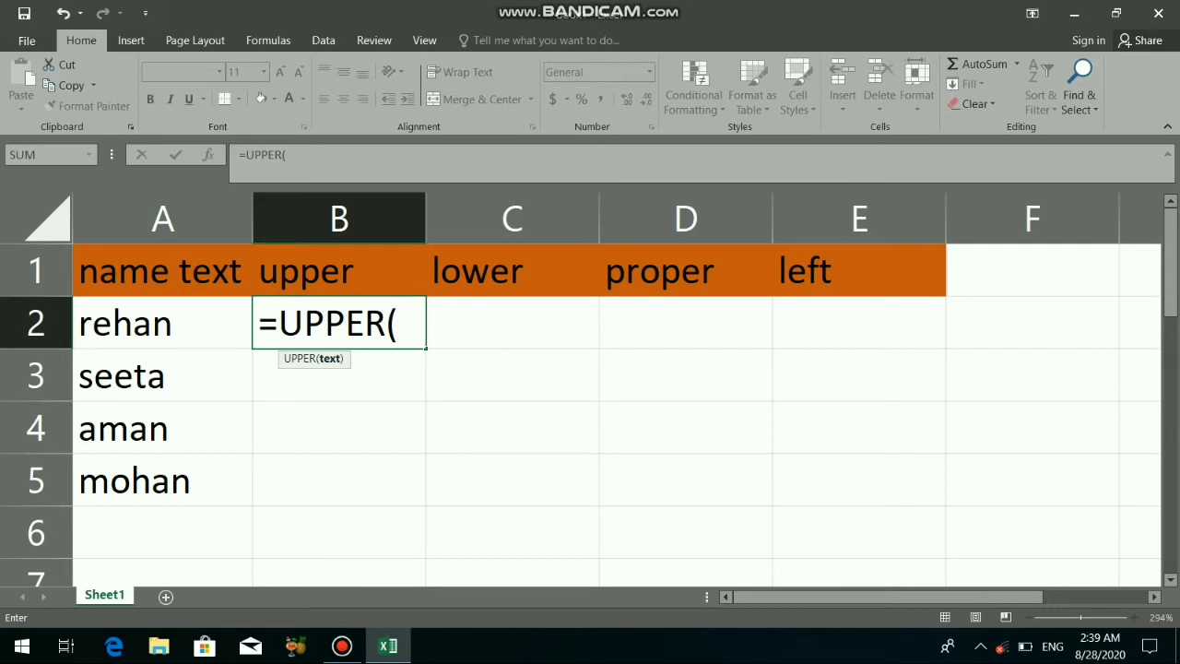
key("Left")
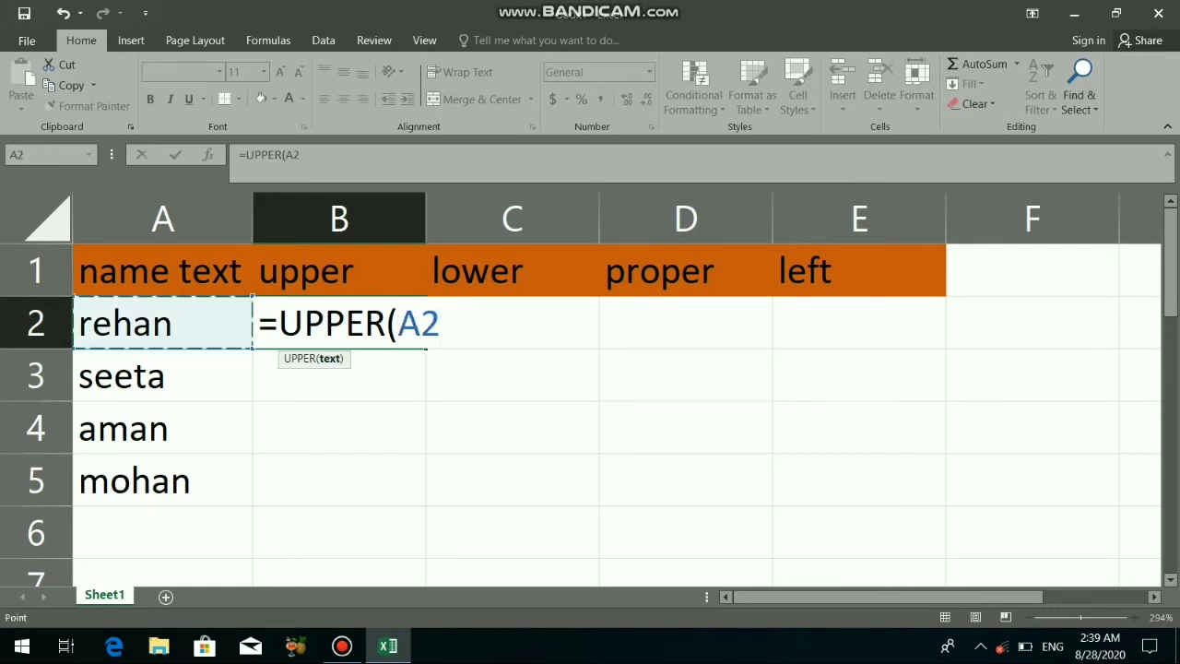
type(")")
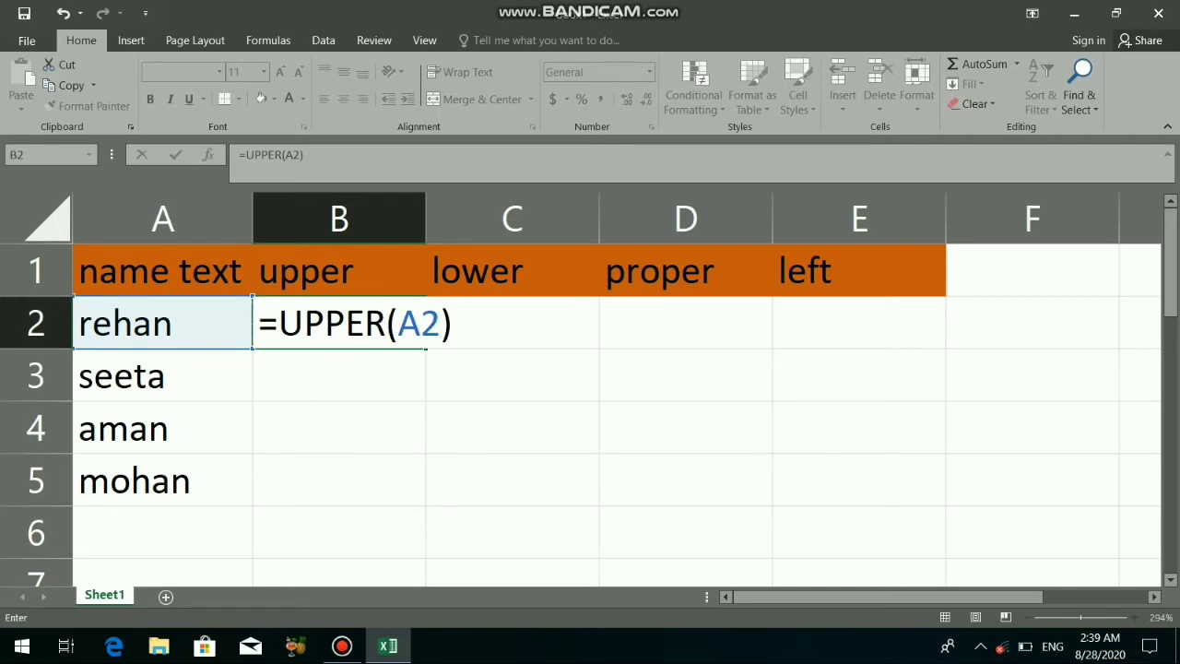
key("Return")
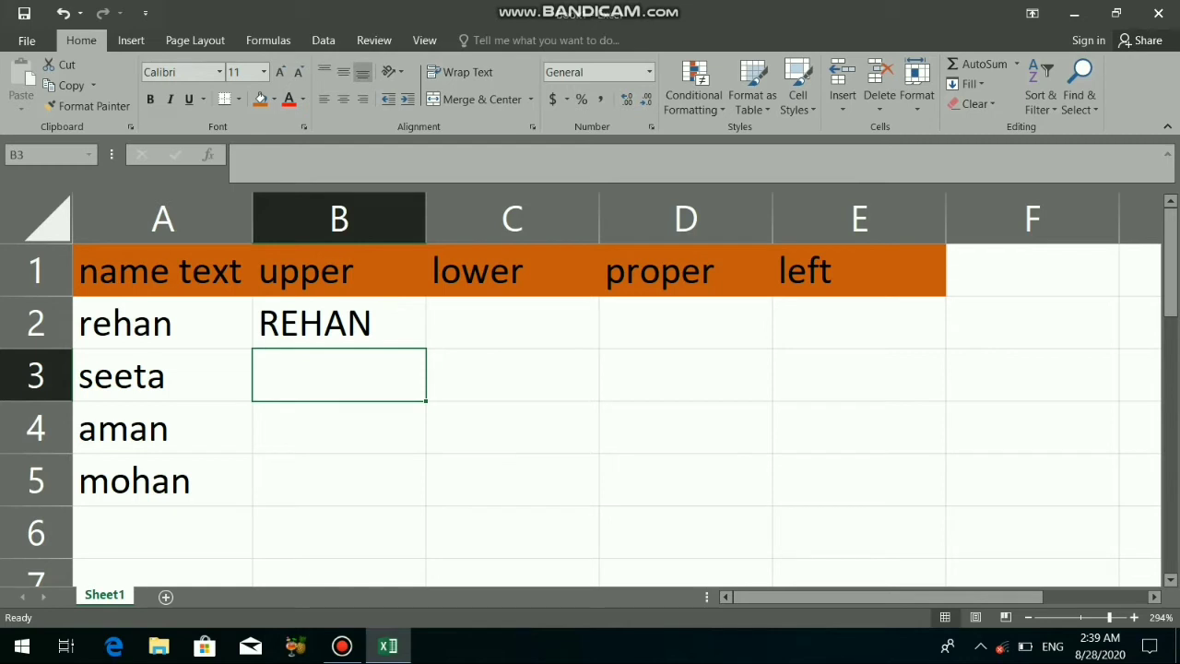
left_click(339, 323)
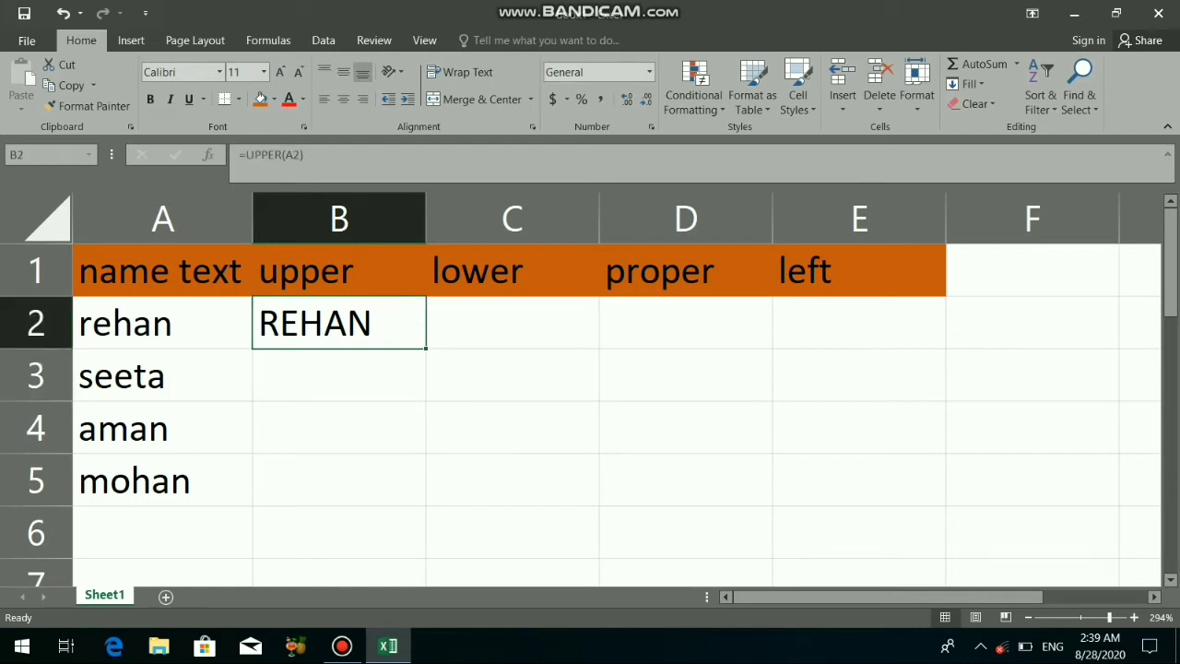
left_click_drag(425, 349, 426, 498)
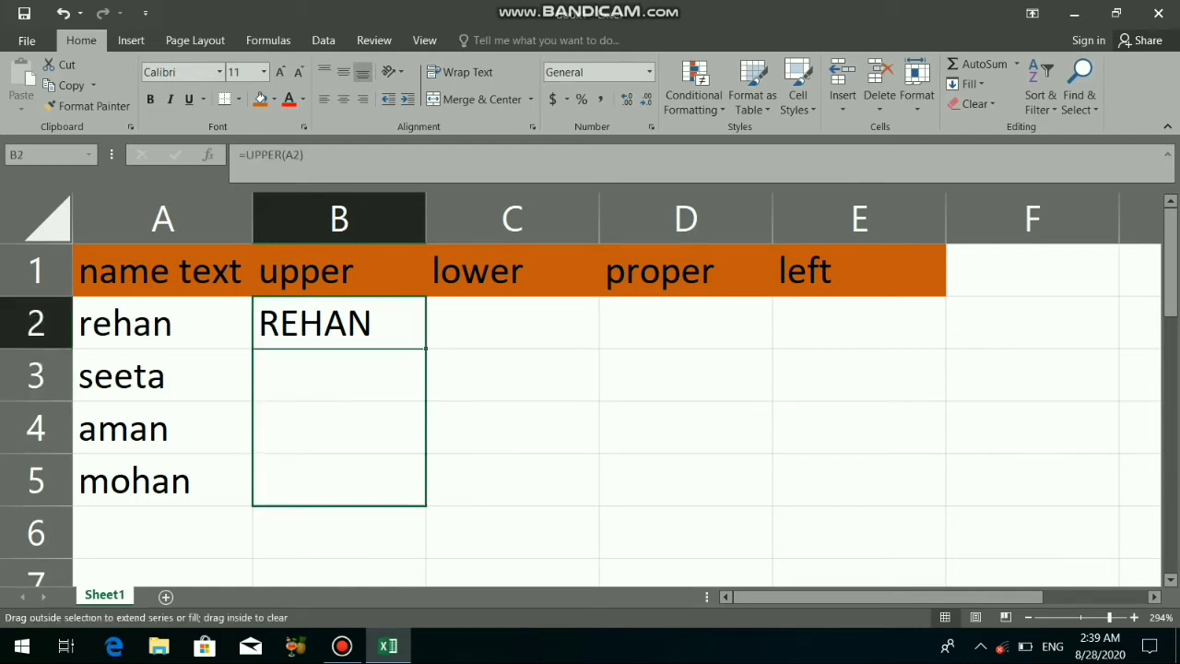
left_click(511, 427)
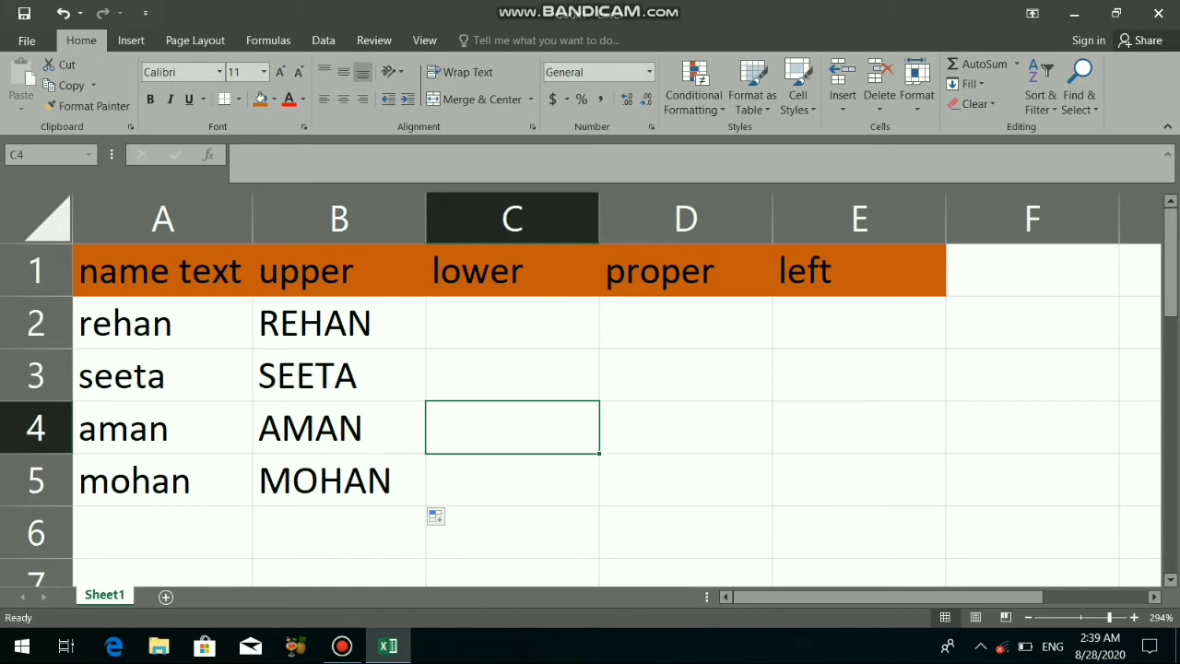
- Enter the formula =LOWER(B2) in cell C2
key("Up")
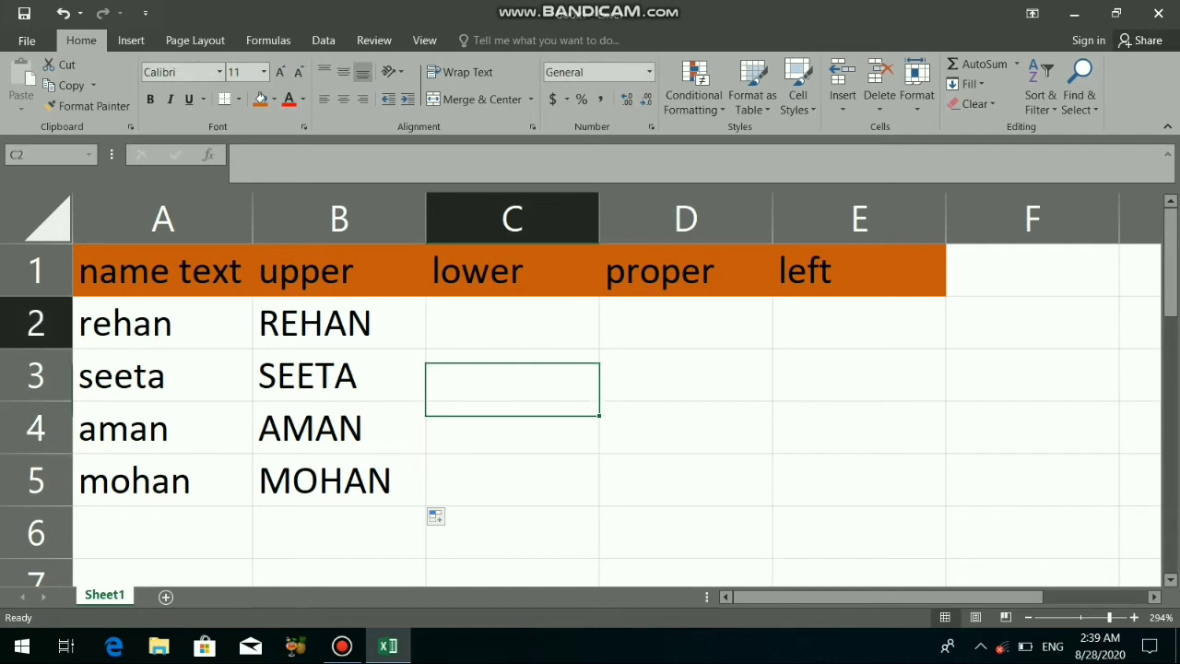
key("Up")
type("=")
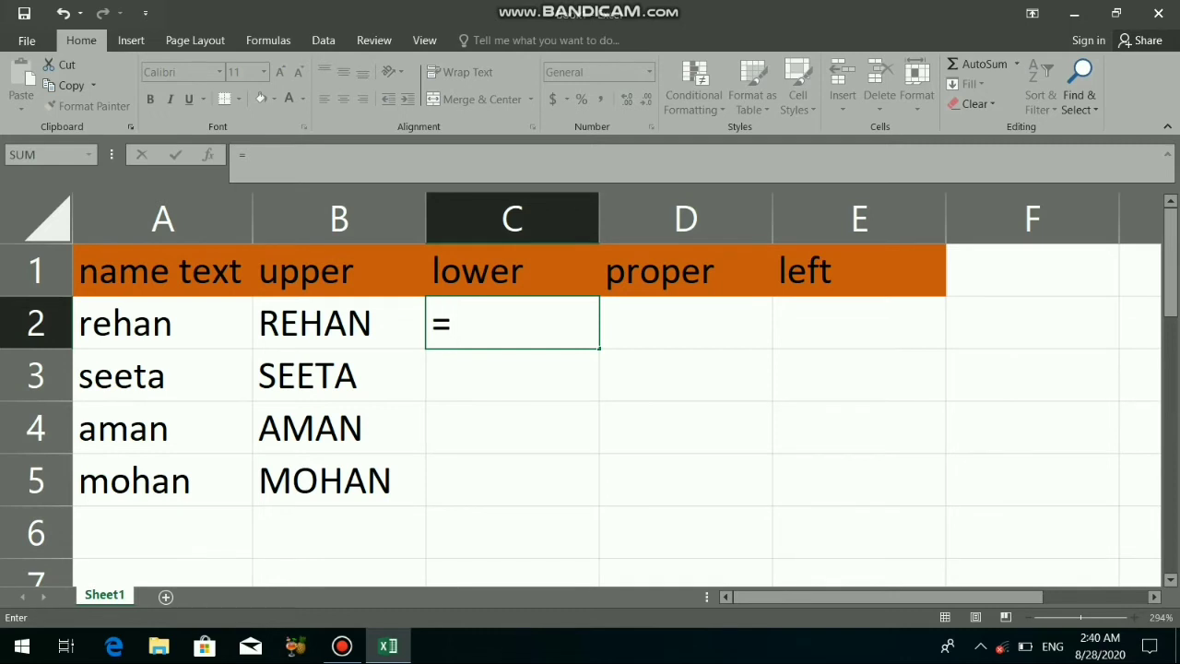
type("lower")
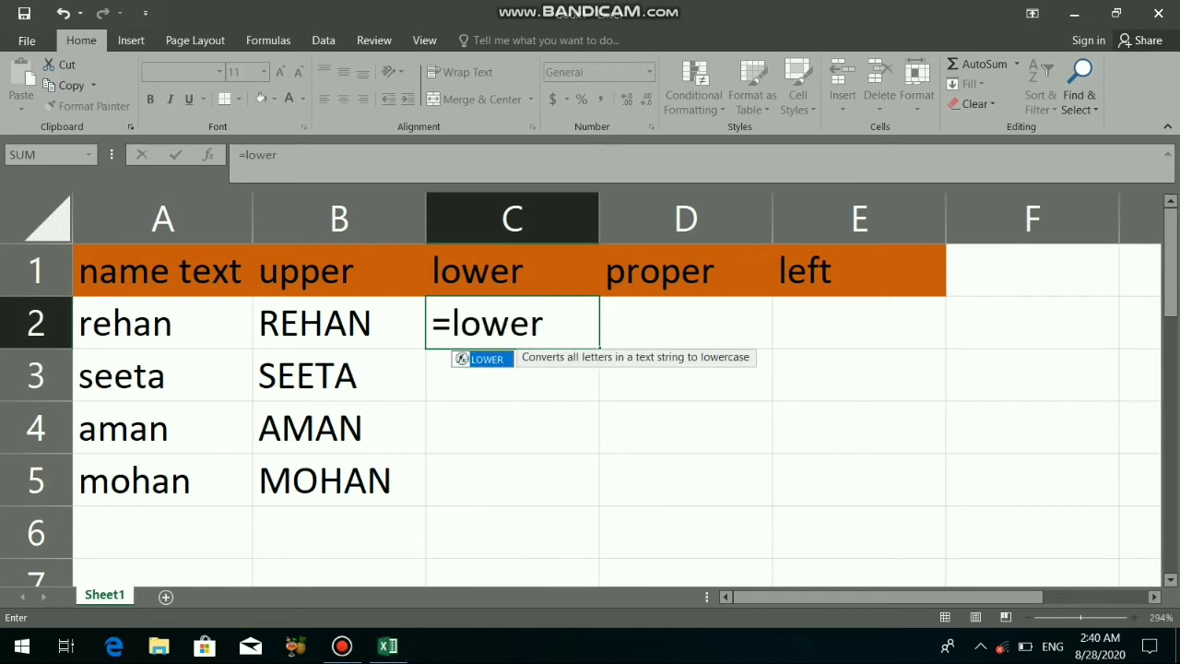
key("Tab")
key("F1")
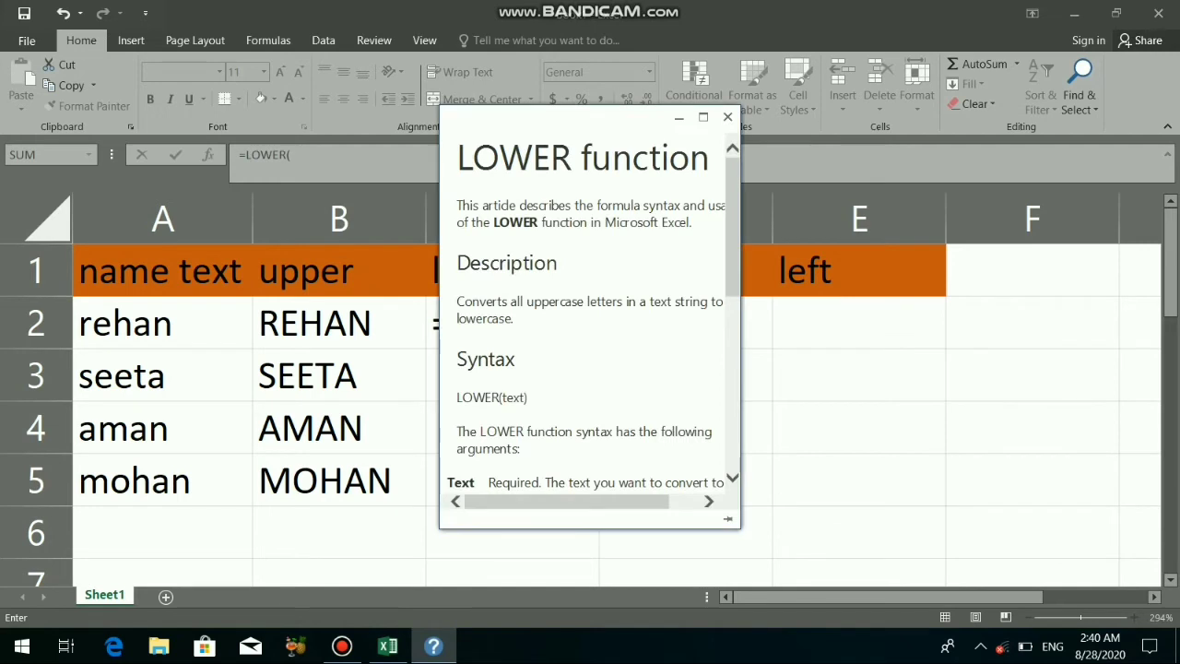
left_click(728, 117)
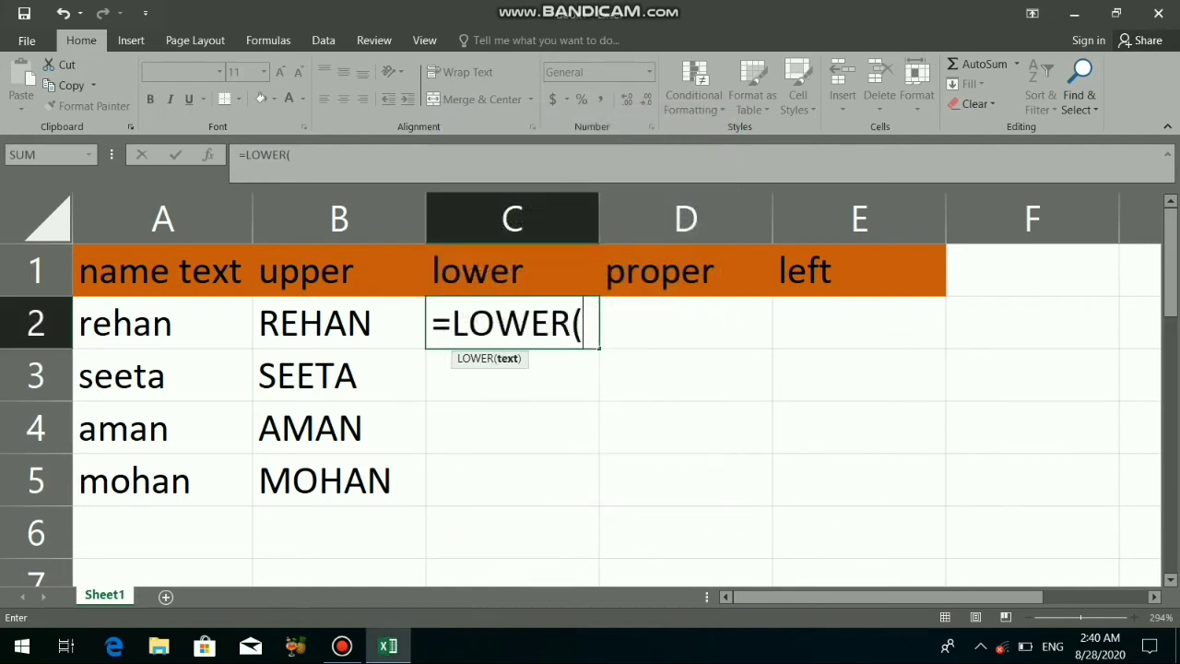
left_click(339, 323)
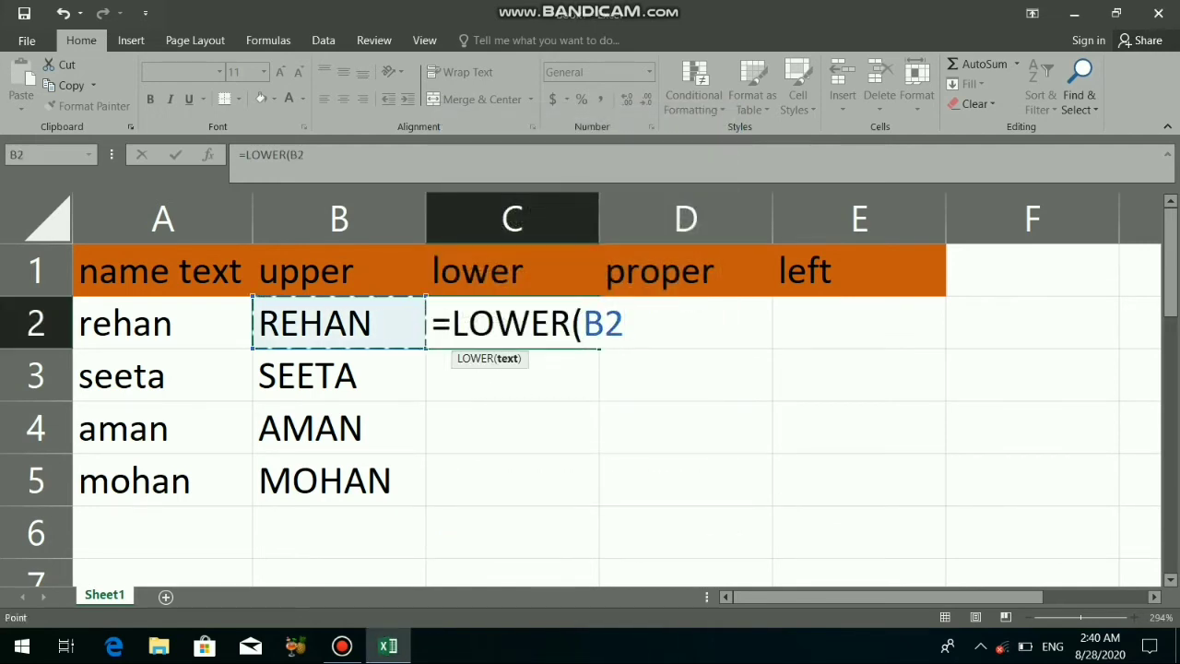
type(")")
key("Return")
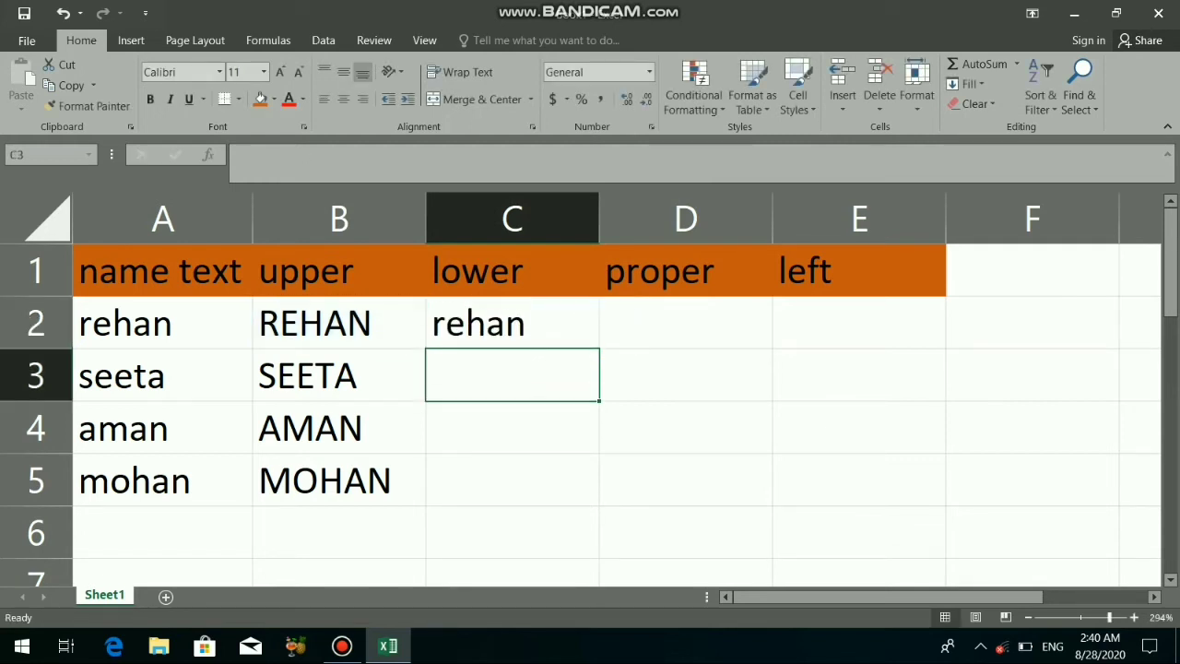
- Fill the LOWER formula down to C5, showing rehan, seeta, aman, mohan
left_click(511, 323)
left_click_drag(599, 348, 599, 505)
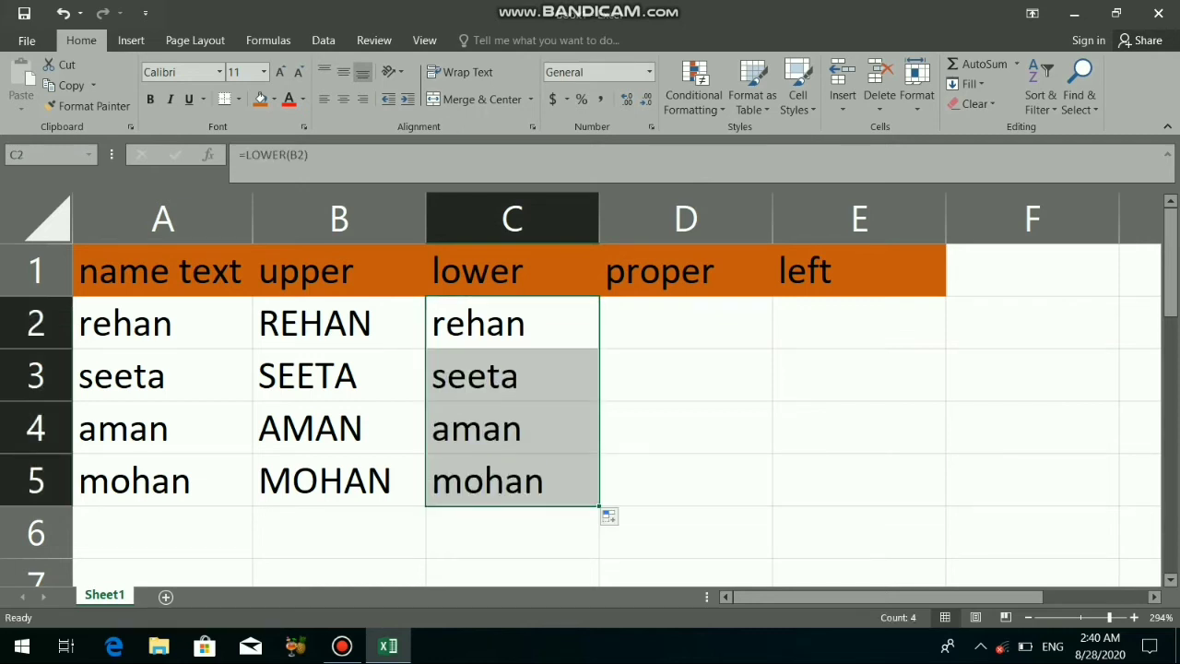
left_click(685, 427)
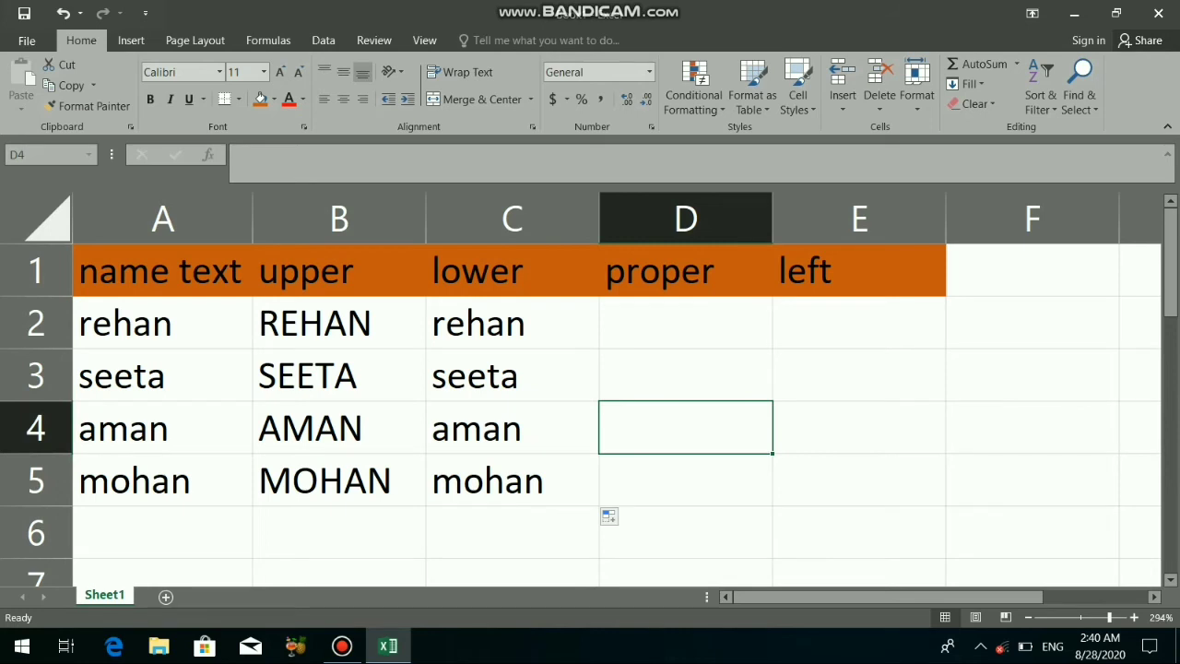
- Replace the #NAME? error in D2 with the formula =PROPER(B2)
left_click(685, 323)
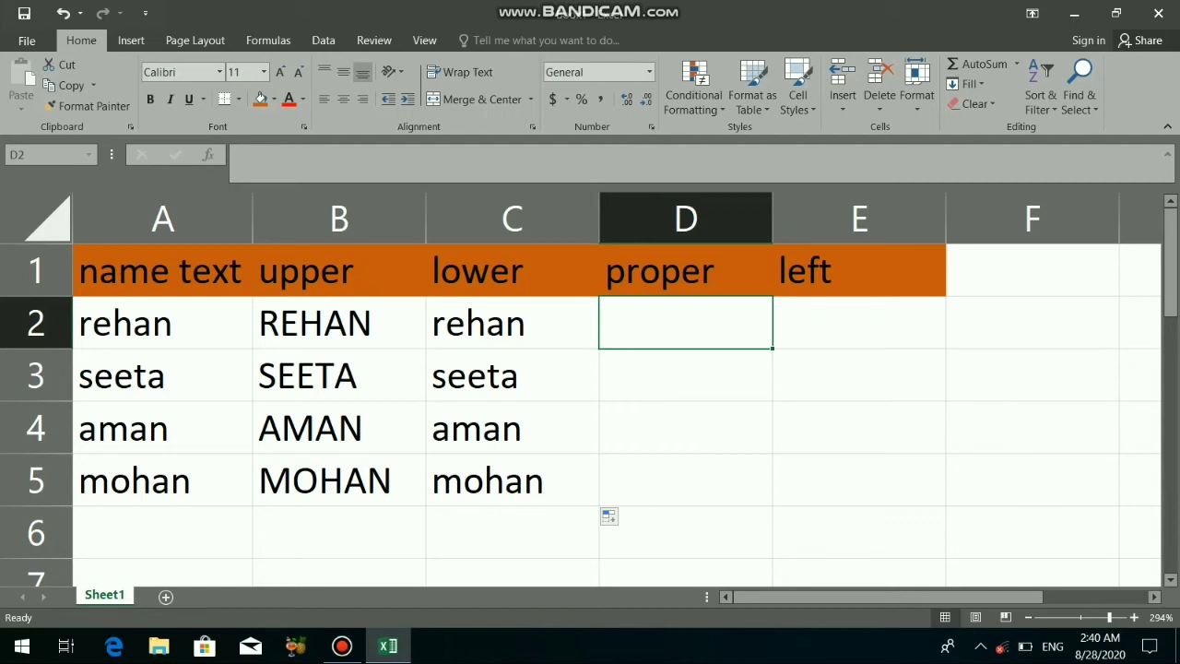
type("=")
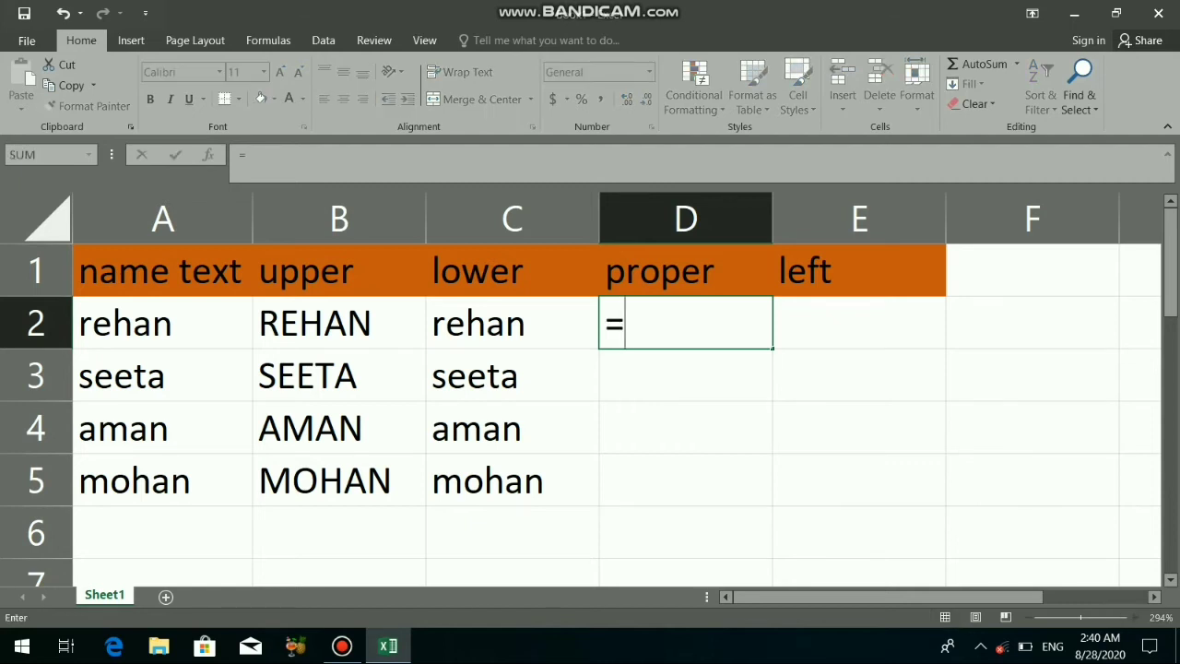
type("proper")
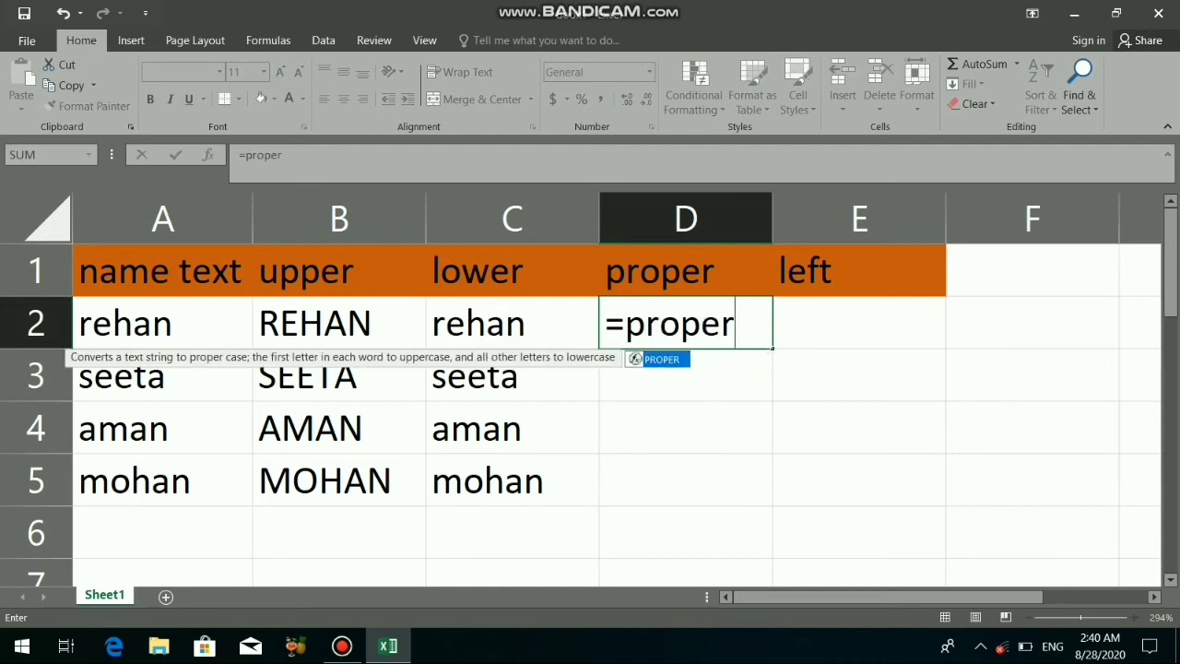
key("Left")
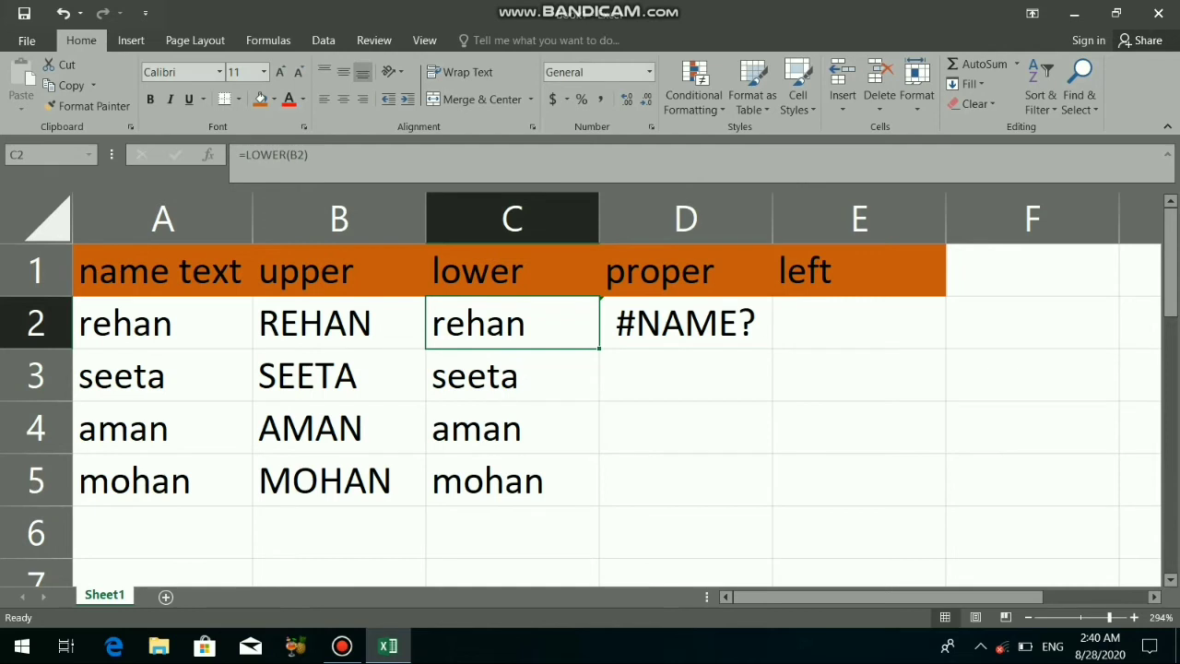
left_click(685, 323)
key("BackSpace")
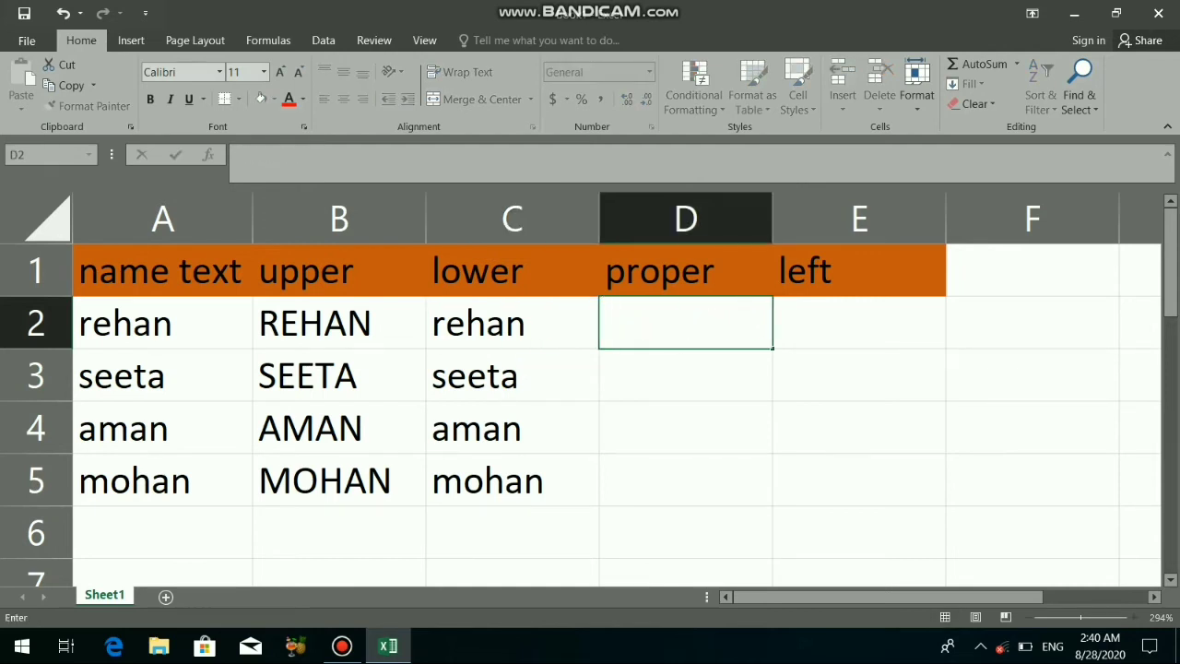
type("=pr")
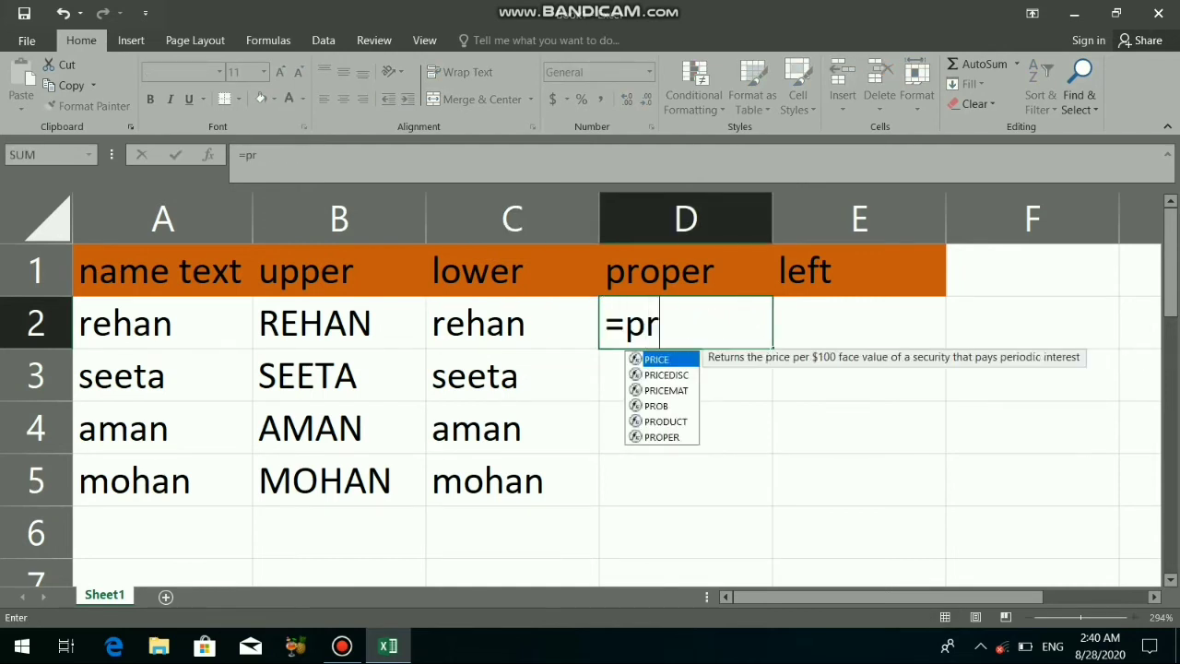
type("oper")
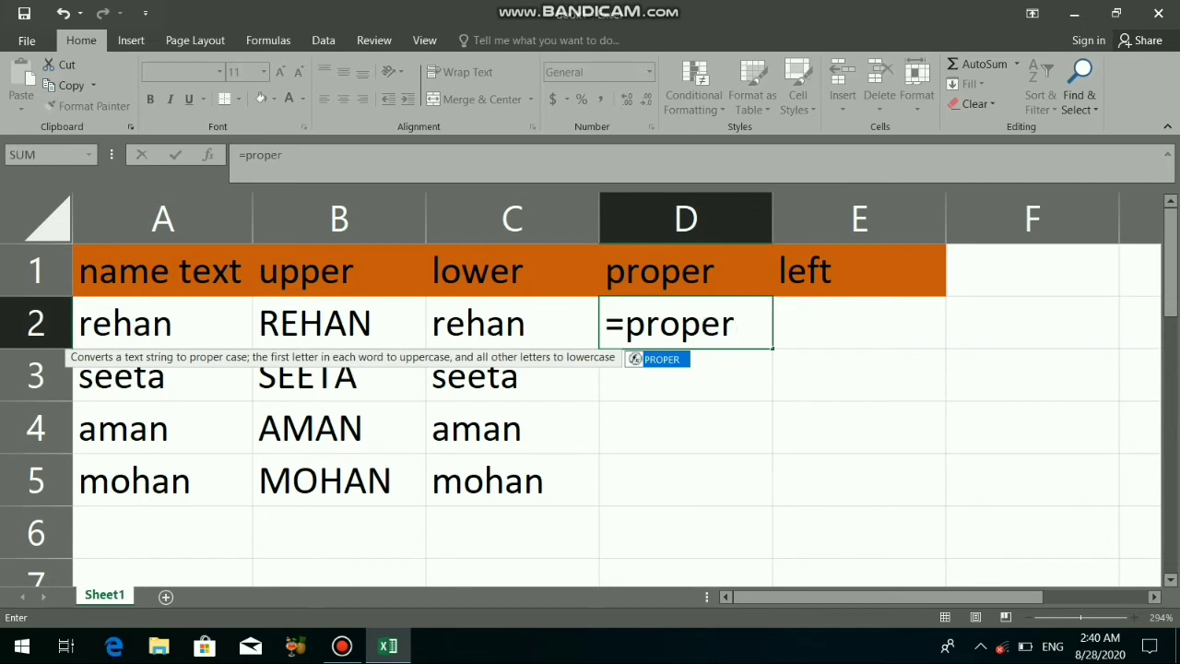
type("(")
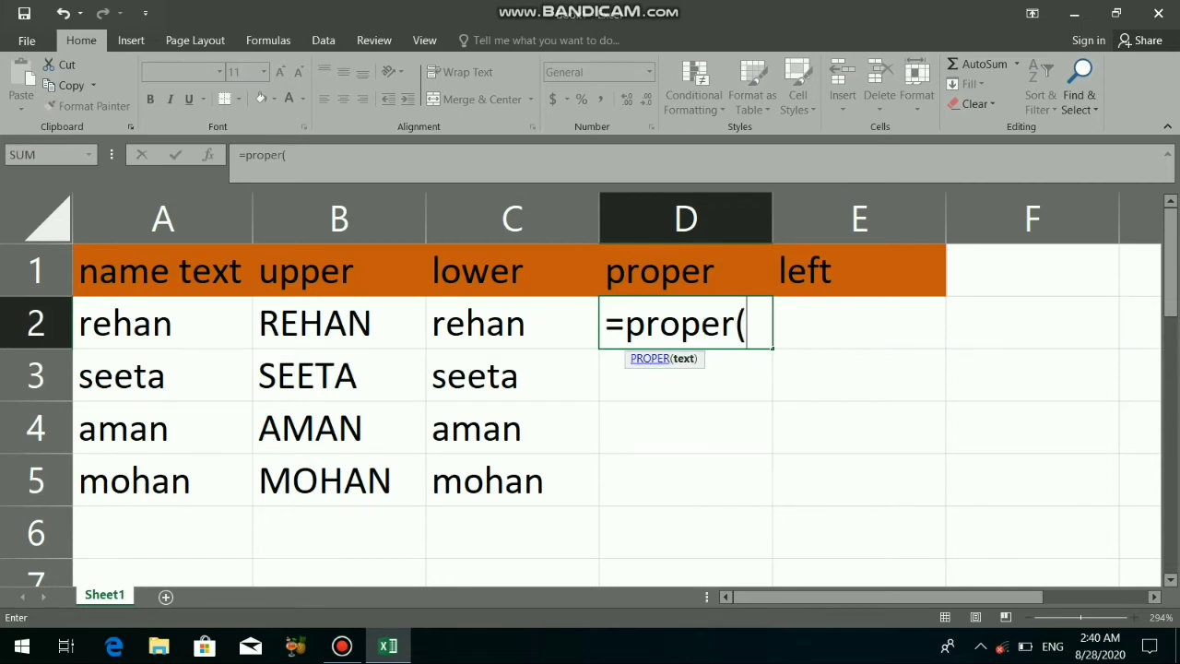
left_click(645, 359)
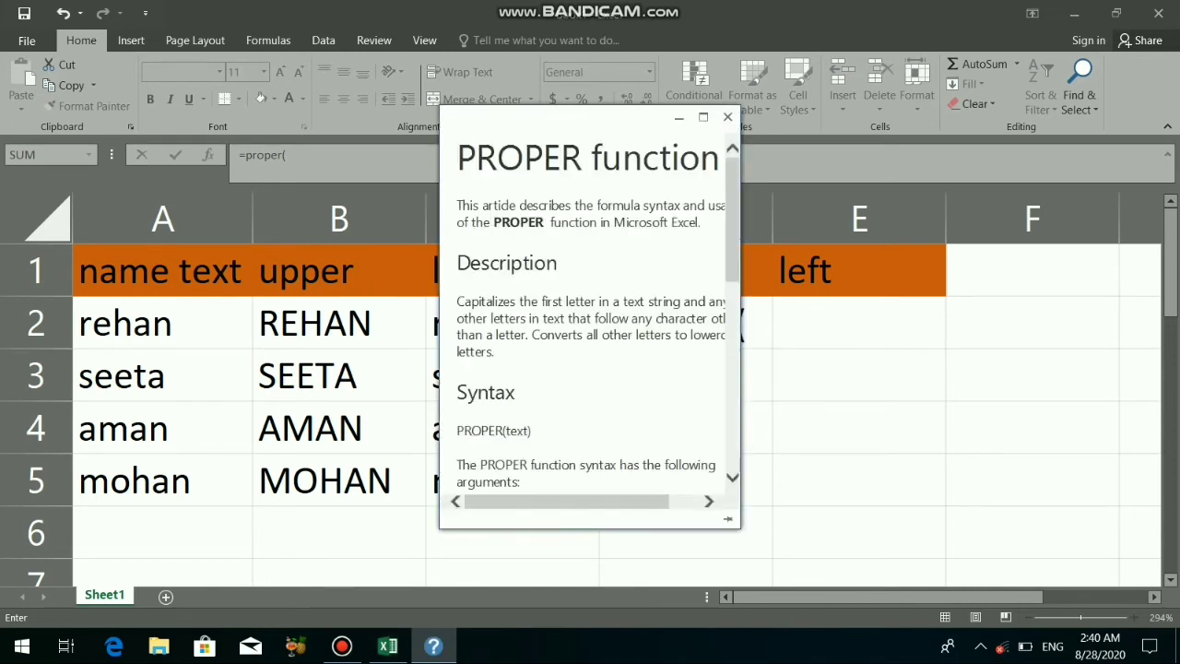
left_click(727, 117)
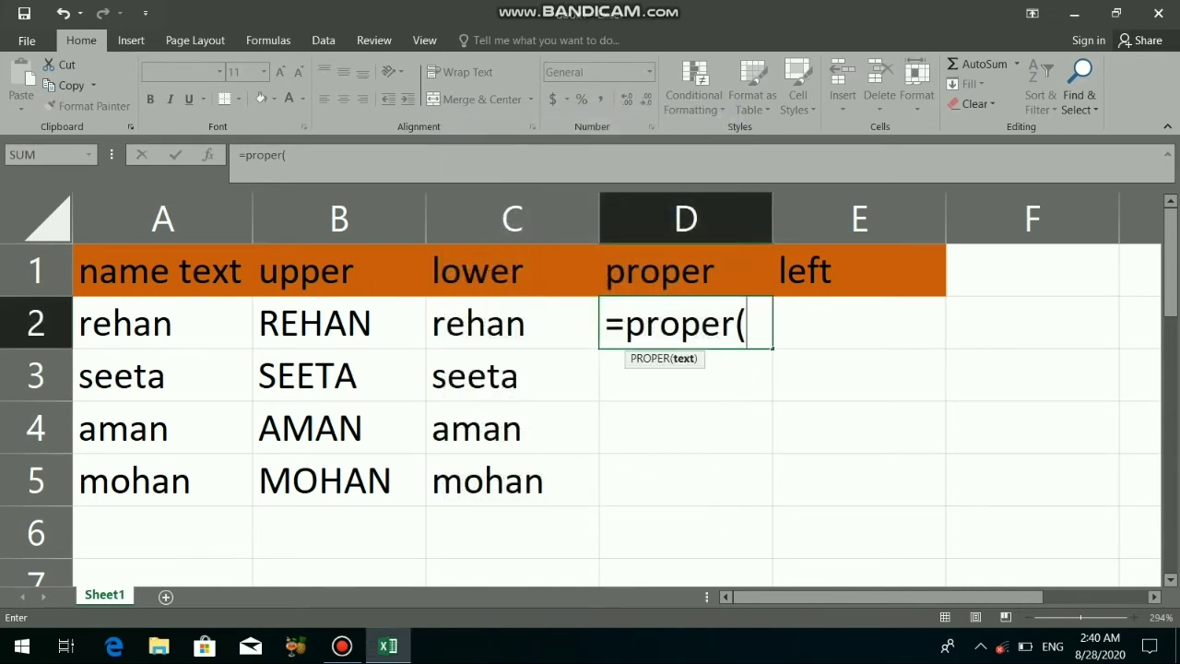
left_click(338, 323)
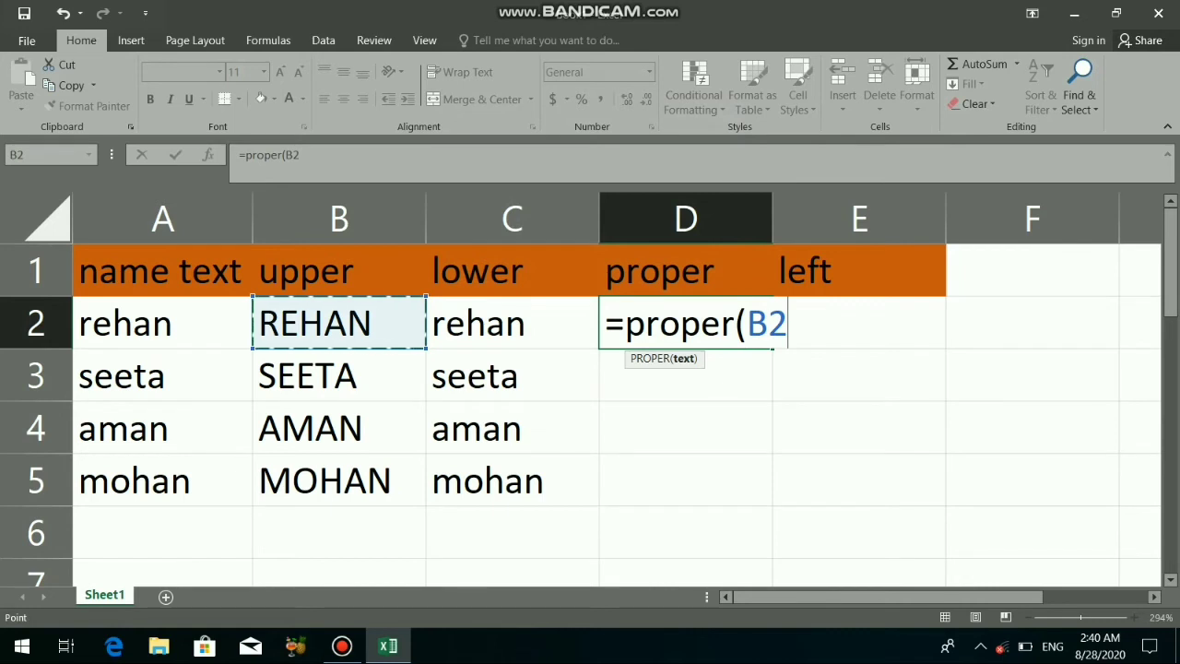
type(")")
key("Return")
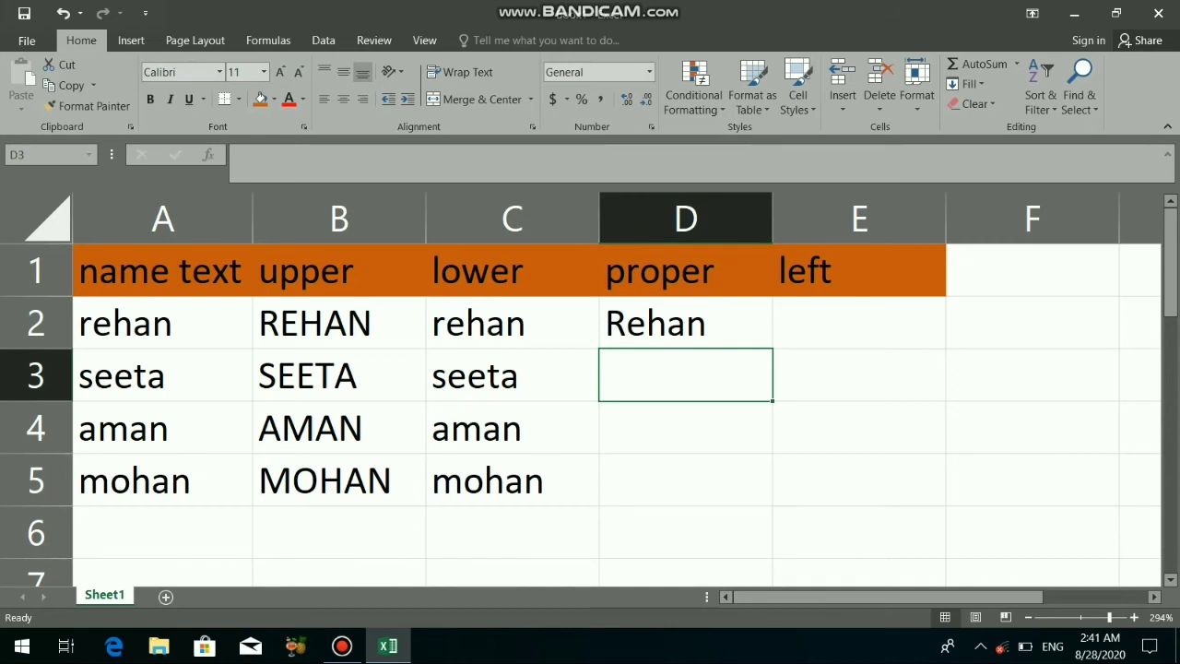
- Fill the PROPER formula down to D5, showing Rehan, Seeta, Aman, Mohan
left_click(685, 323)
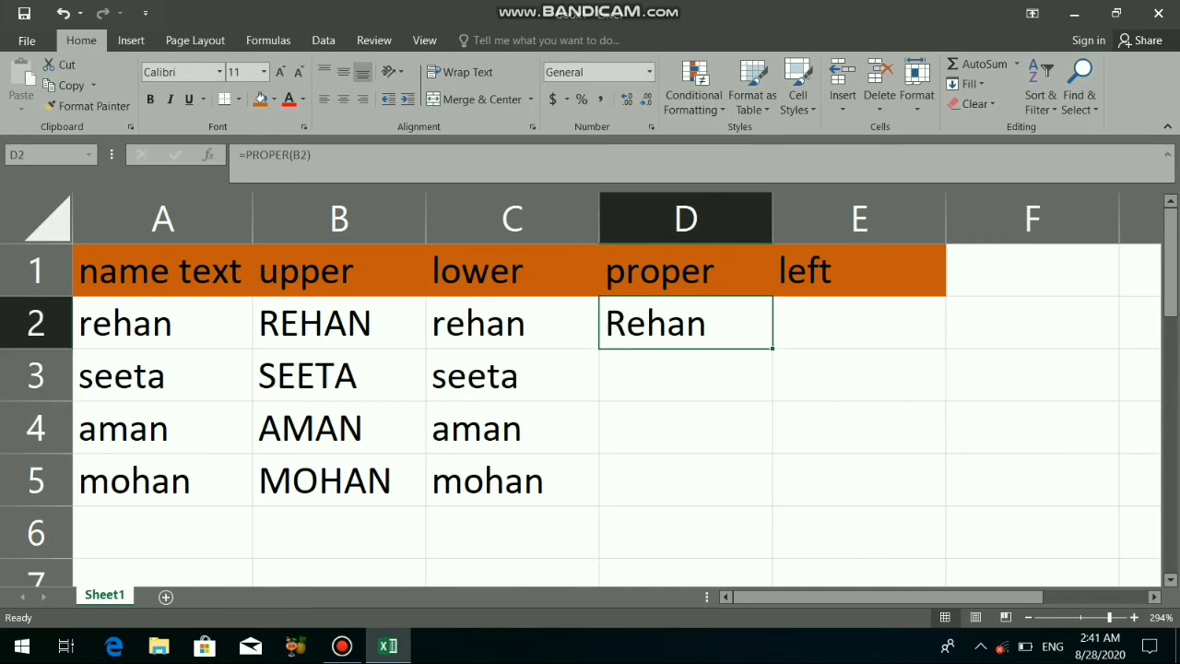
left_click_drag(773, 348, 773, 503)
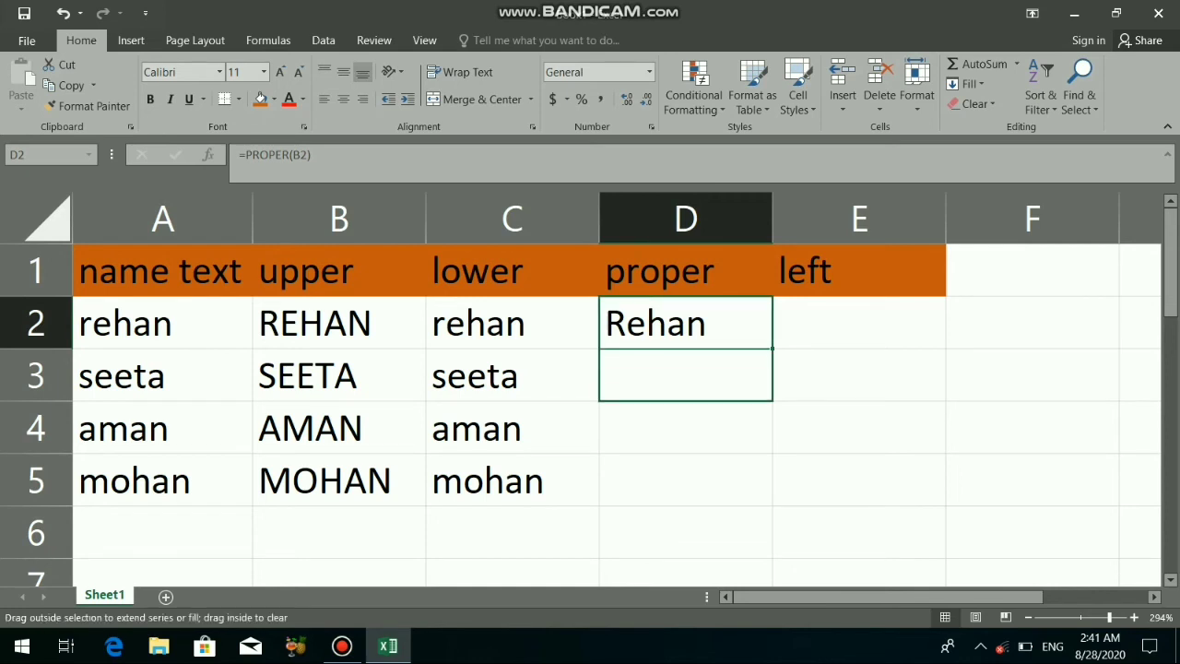
left_click(859, 426)
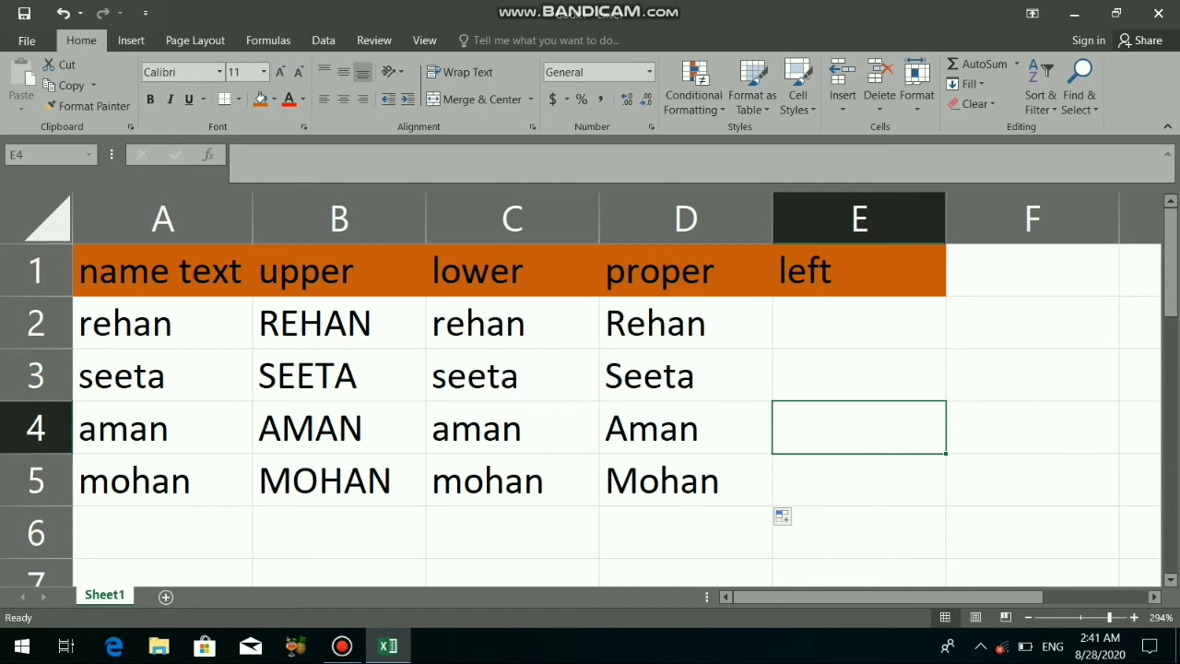
left_click_drag(685, 427, 685, 479)
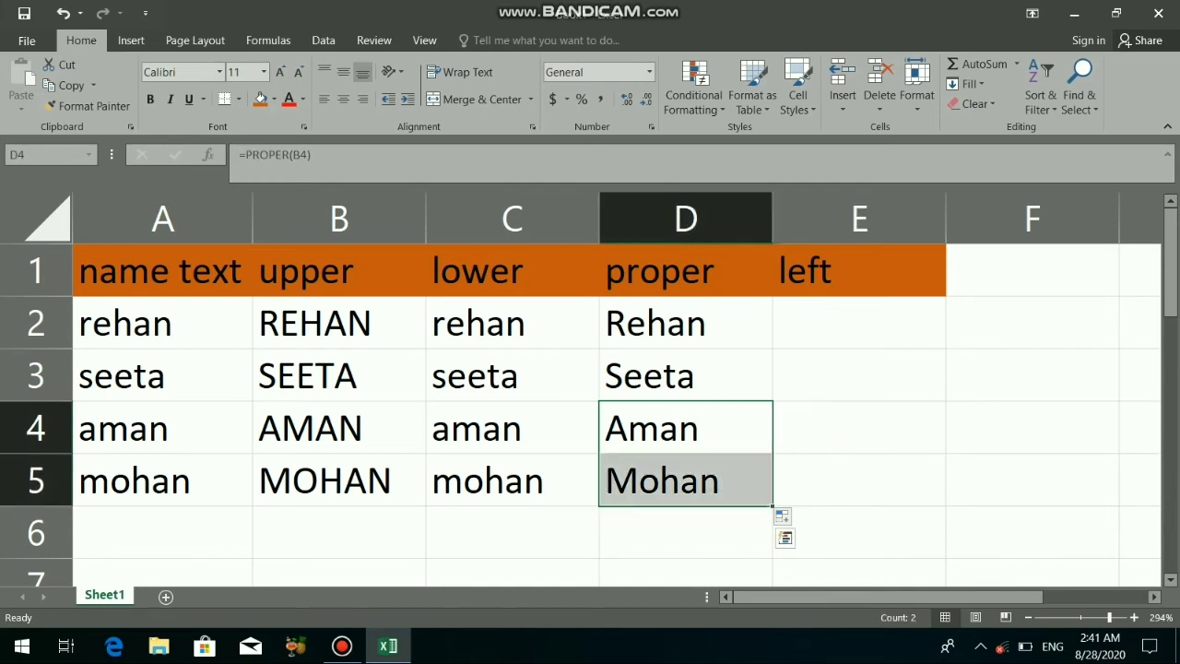
left_click(858, 323)
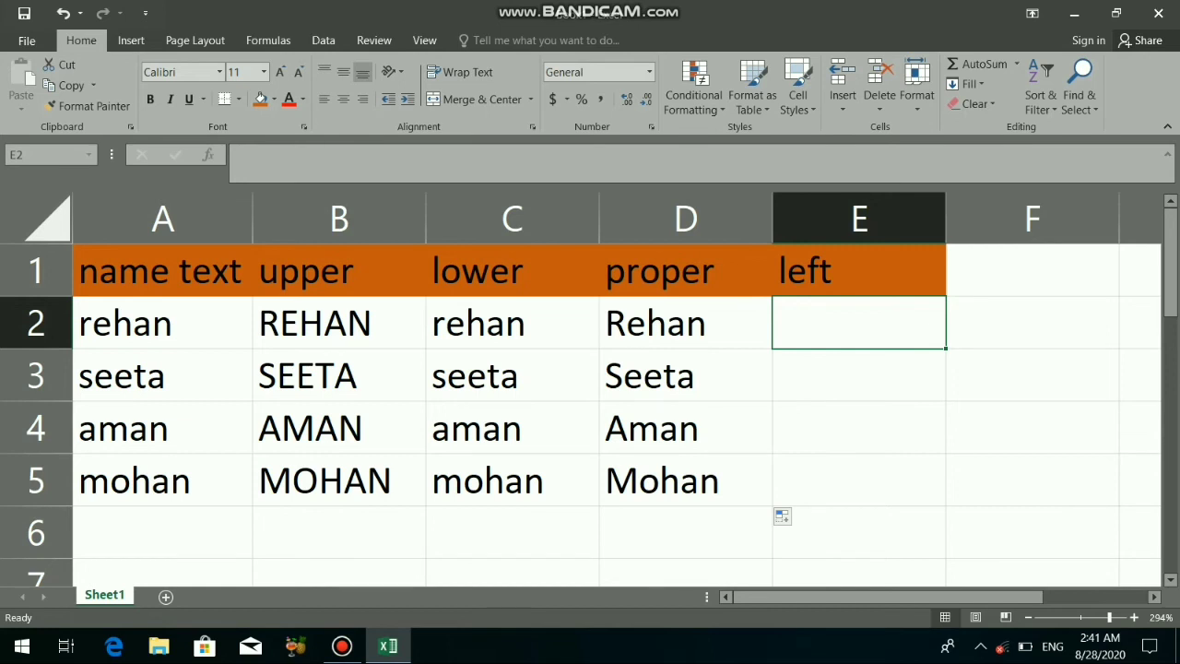
- Enter =LEFT(D2,3) in E2 and fill it down to E5, giving Reh, See, Ama, Moh
type("=")
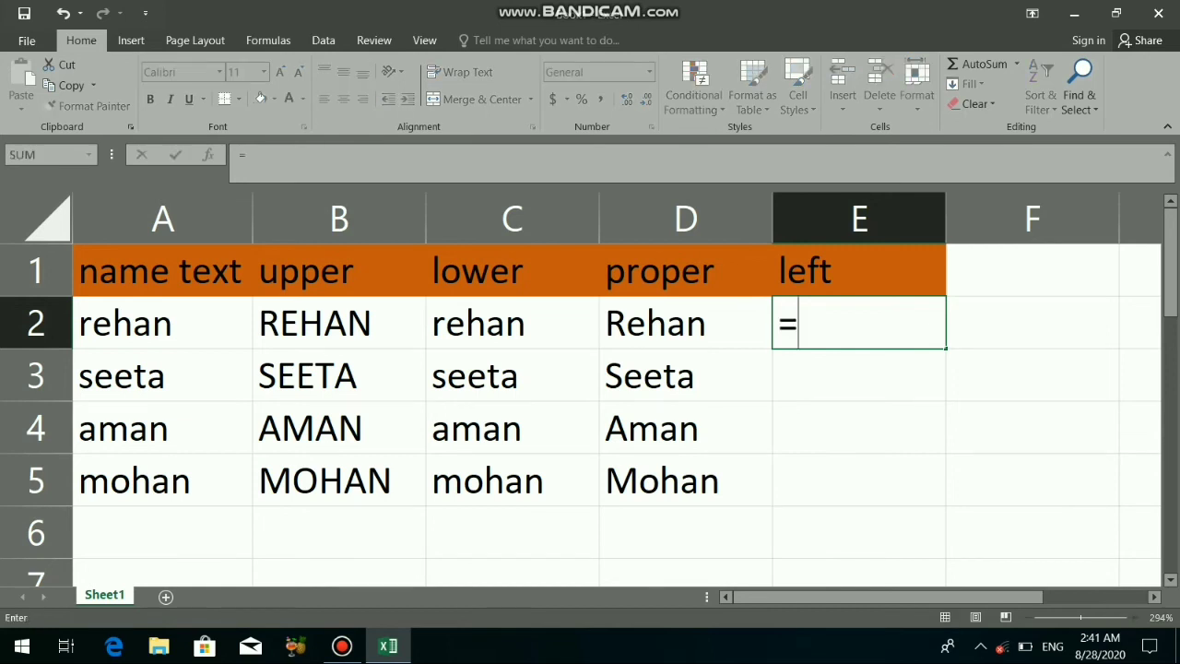
type("l")
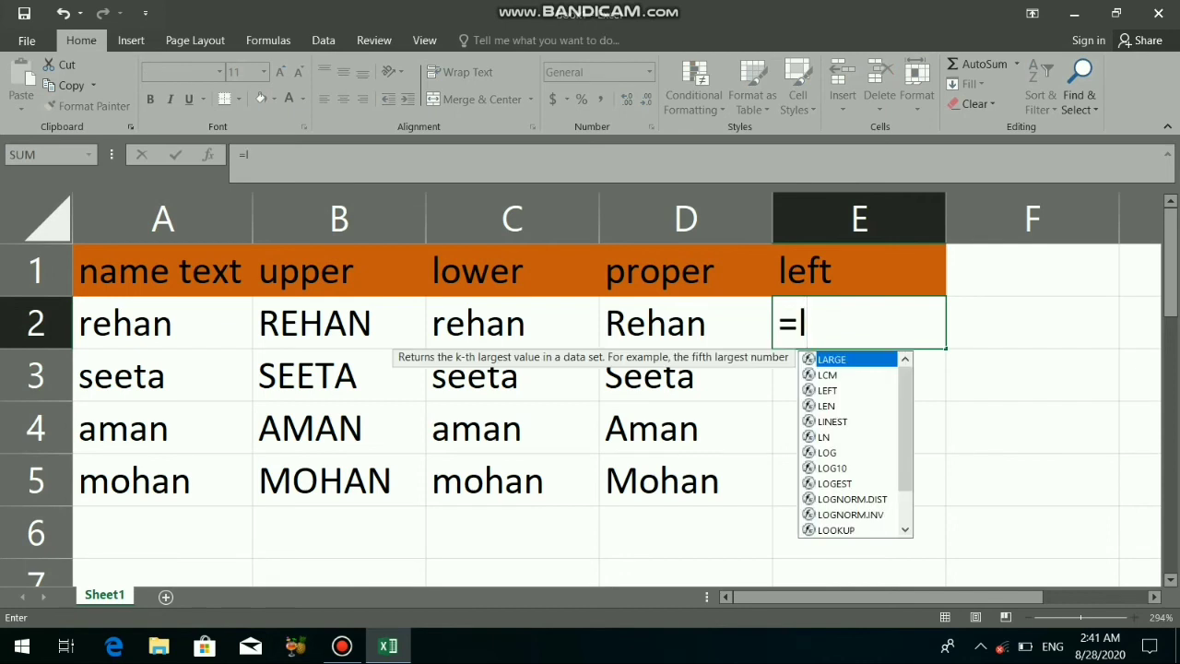
type("eft")
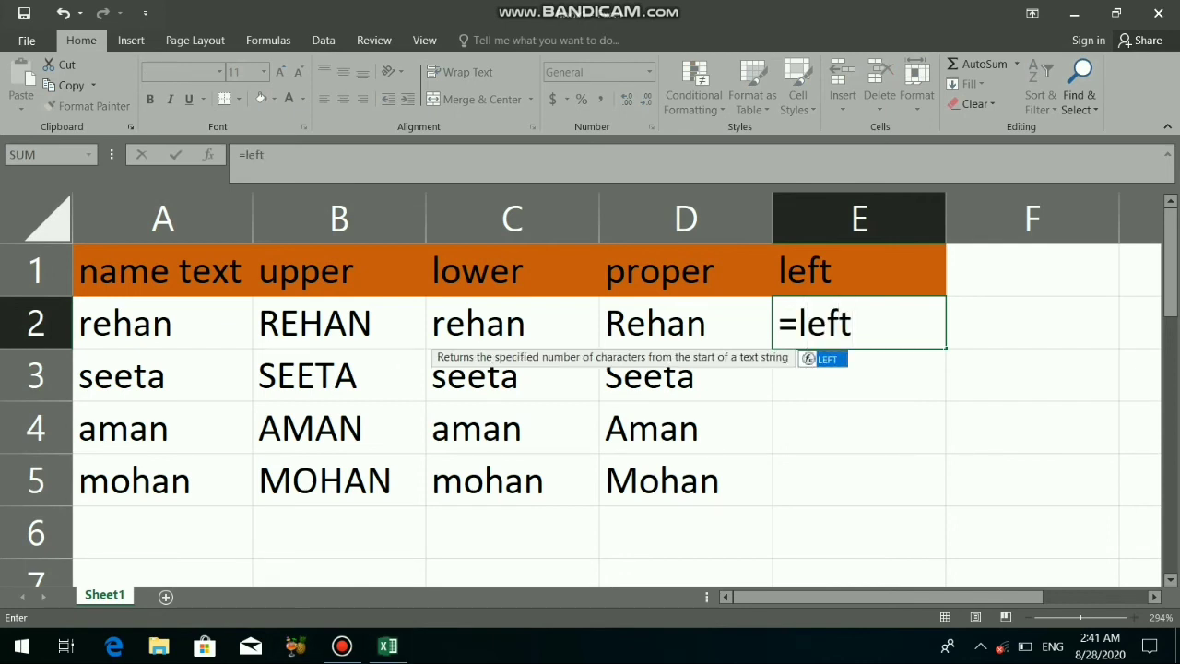
type("(")
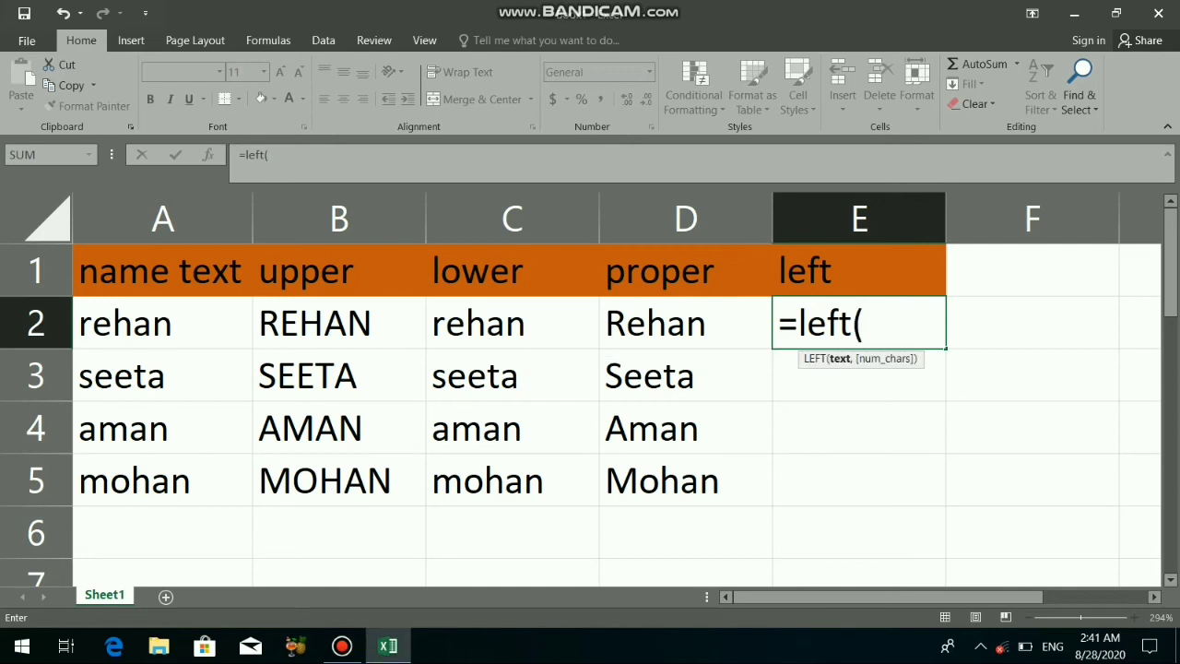
left_click(685, 322)
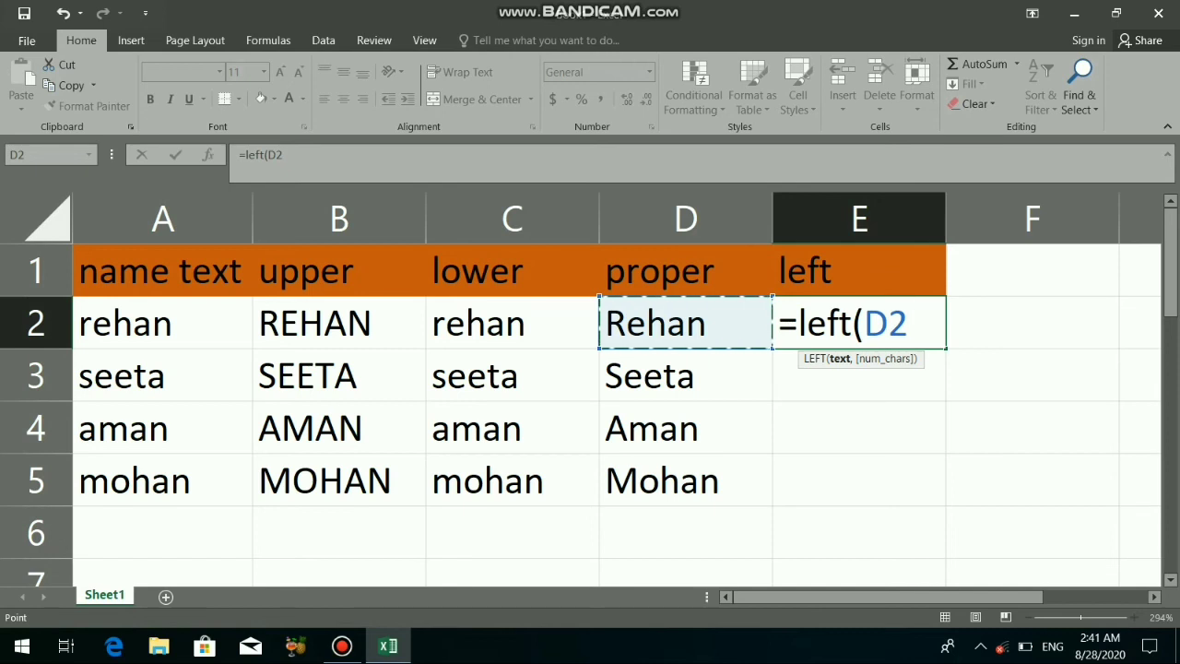
type(",")
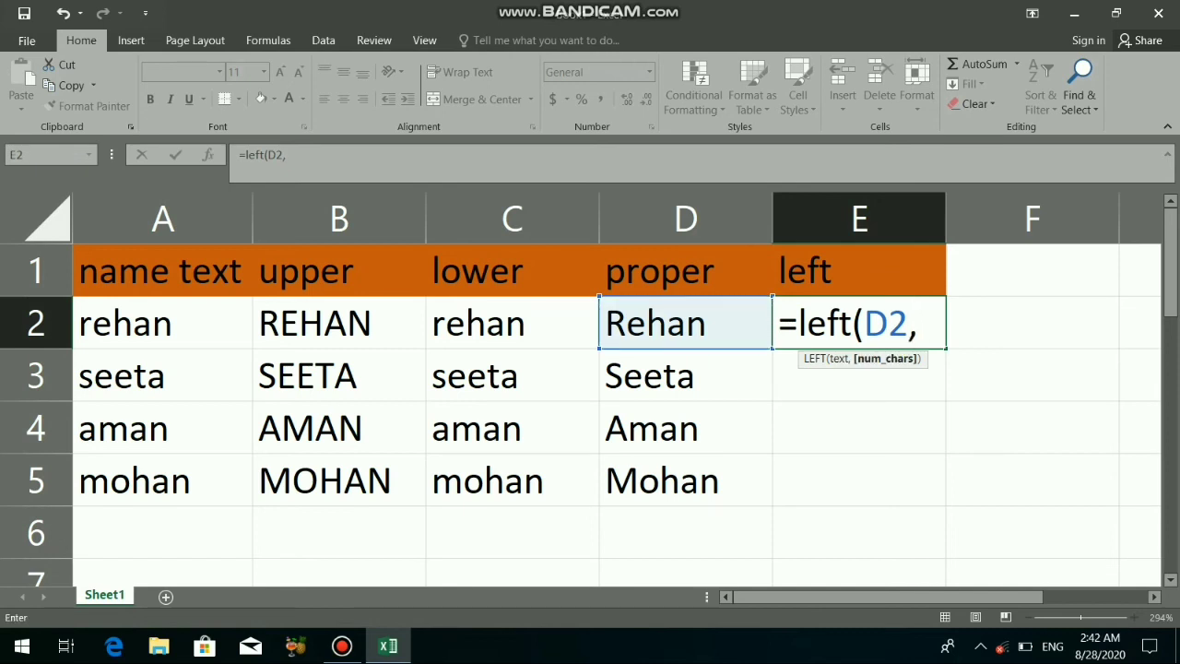
type("3")
type(")")
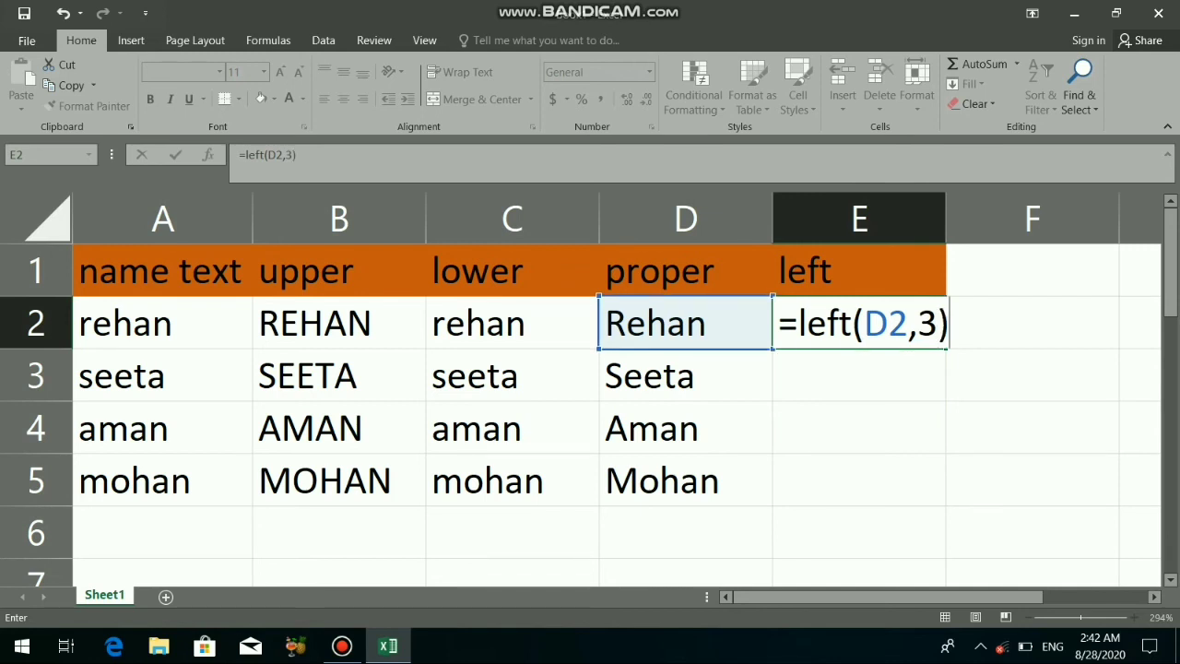
key("Return")
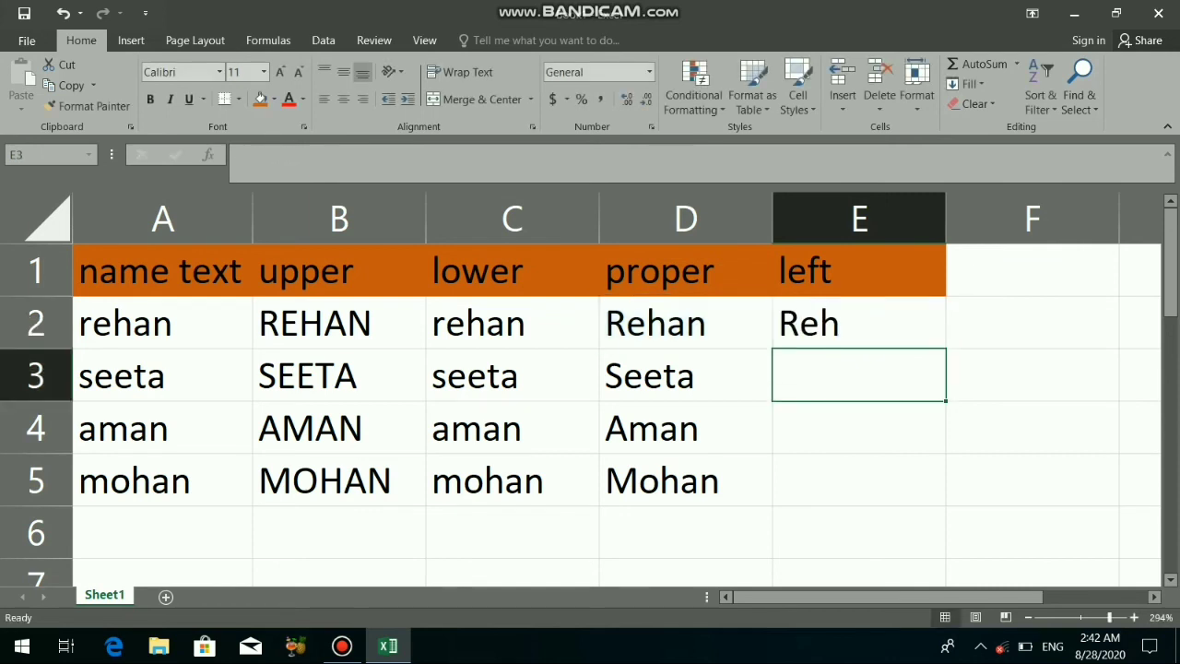
left_click(858, 323)
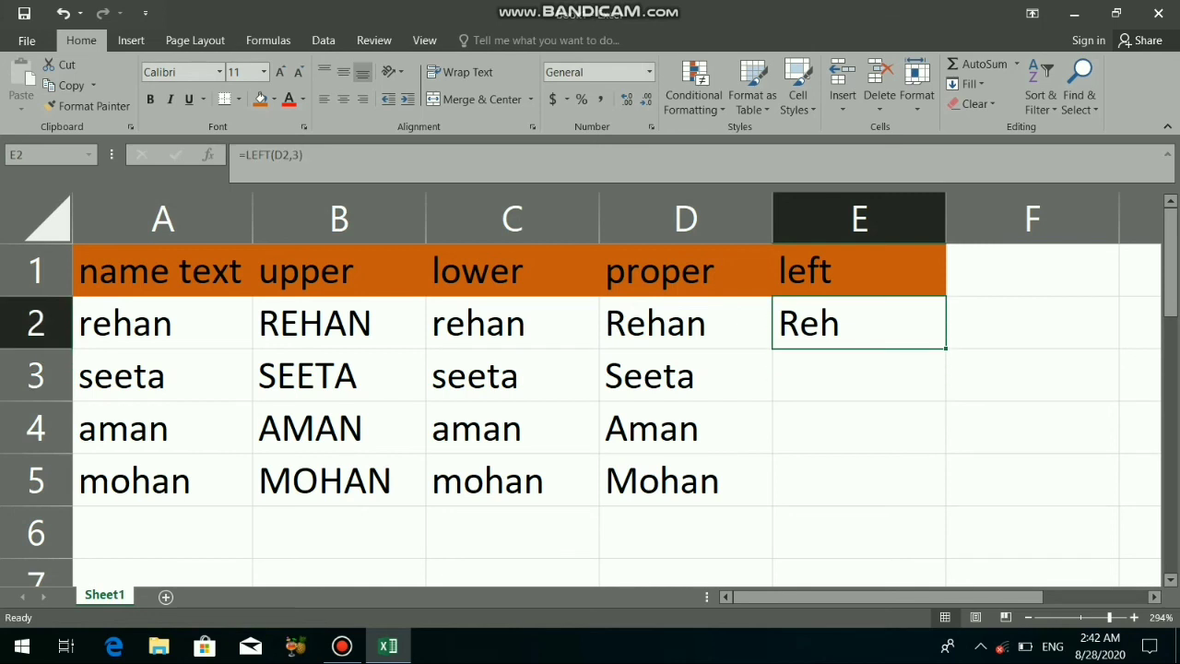
left_click_drag(945, 347, 945, 498)
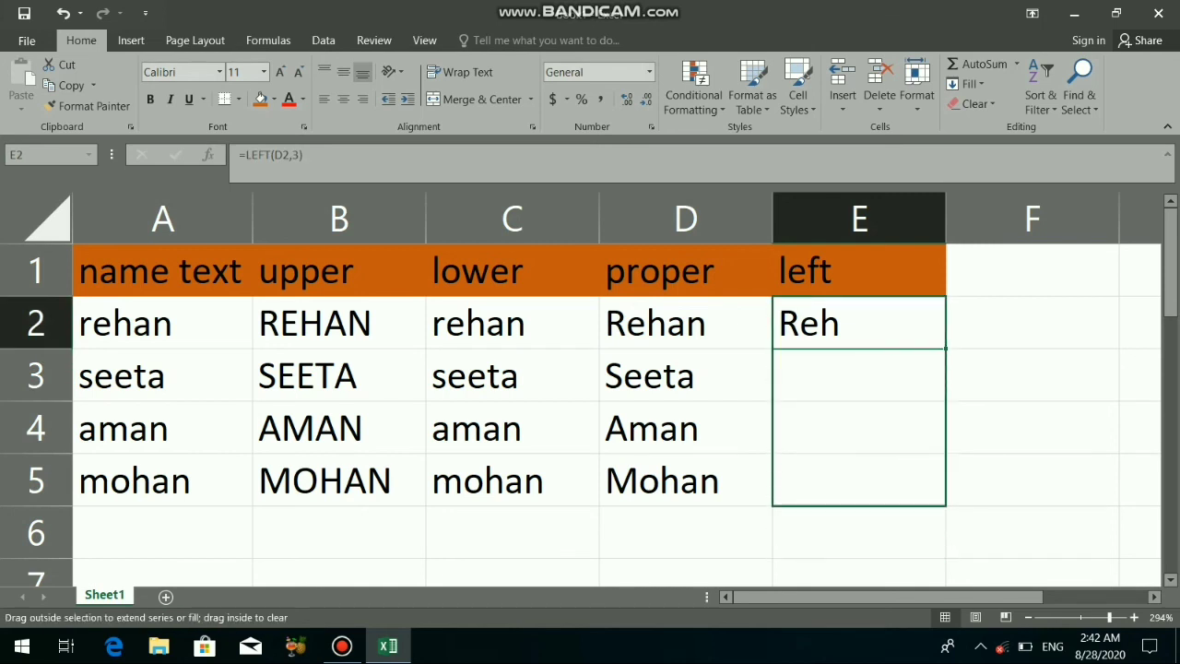
left_click(1033, 479)
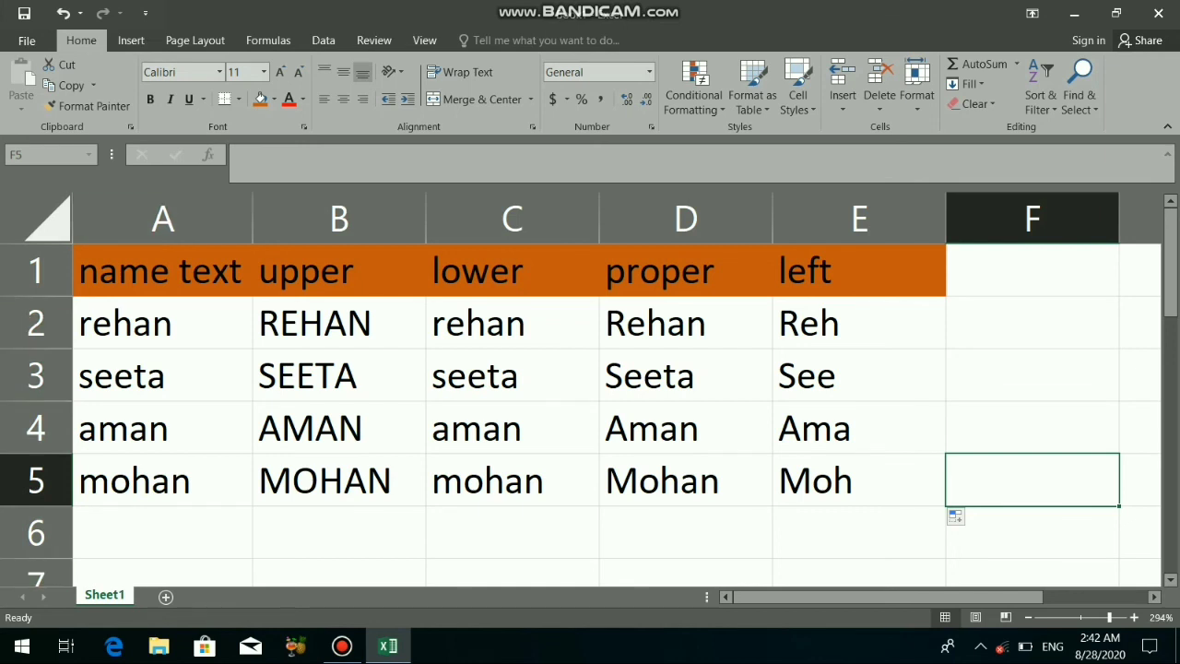
mouse_move(138, 322)
left_mouse_down()
mouse_move(683, 427)
mouse_move(859, 480)
left_mouse_up()
- Select the data block A2:E5 and give it the standard yellow fill
key("ctrl+a")
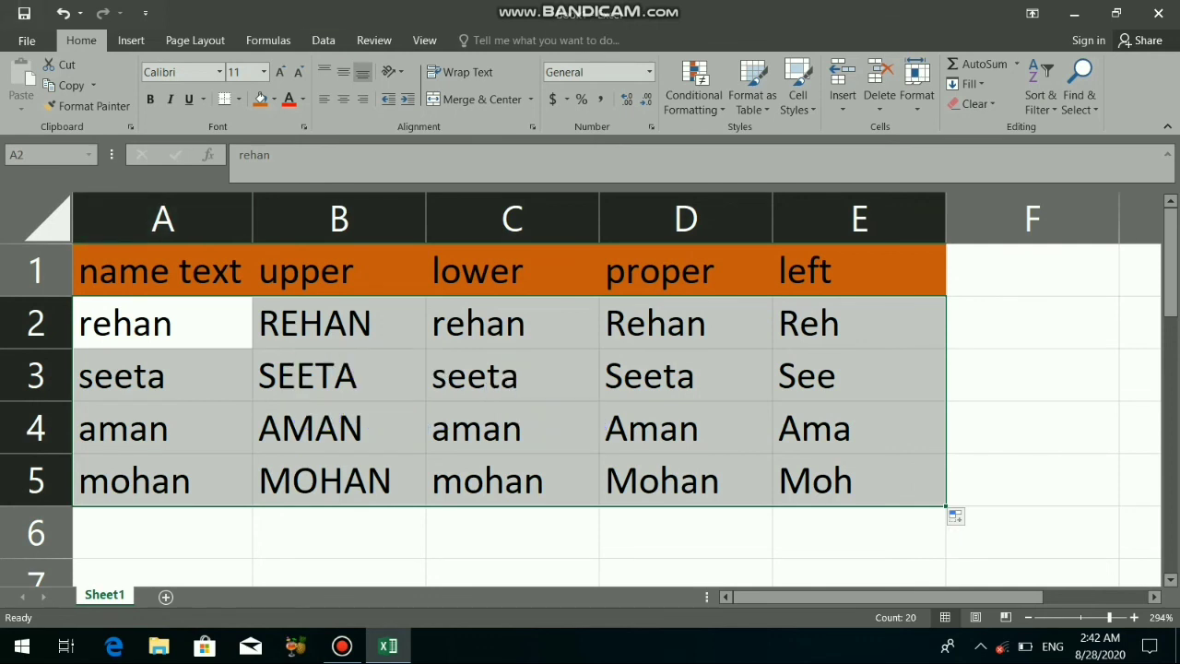
left_click(273, 99)
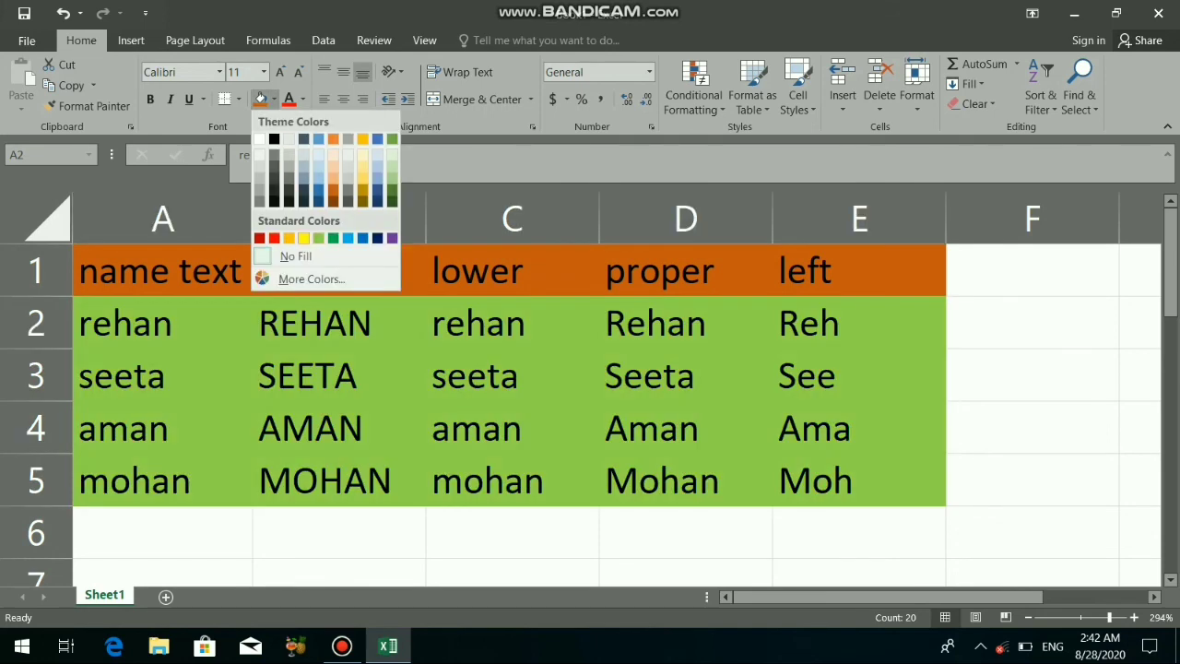
left_click(304, 238)
left_click(1033, 375)
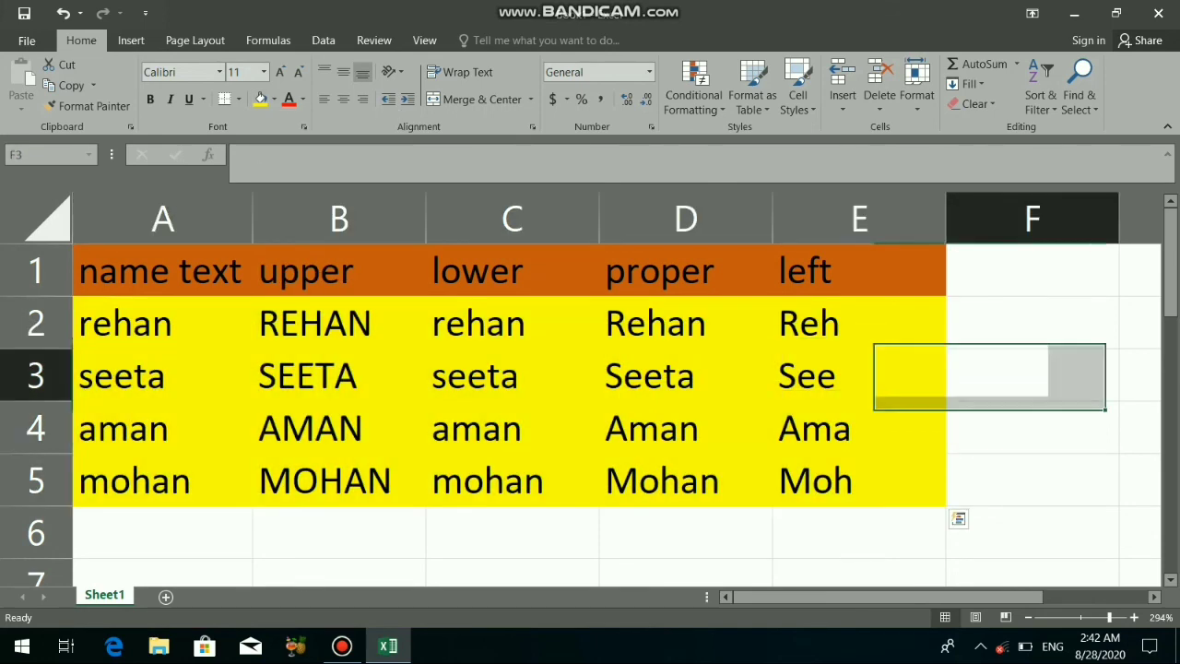